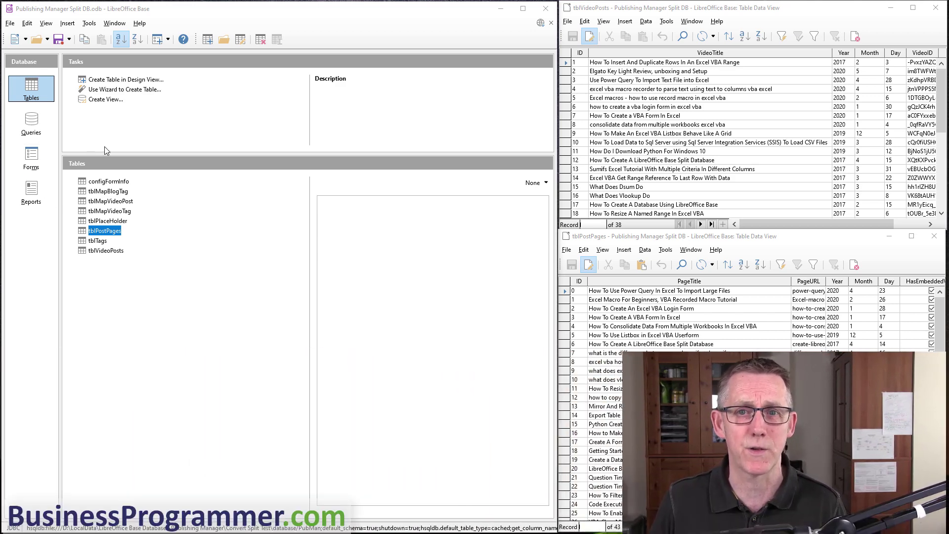
Show the database's Forms list and open frmSwitchBoard.
{"action": "left_click", "coordinate": [31, 158]}
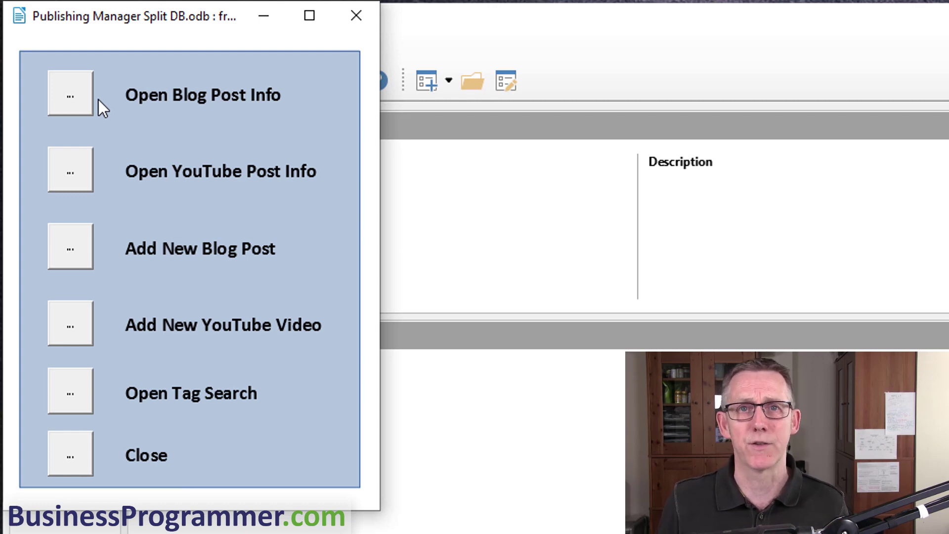
Open the Blog Post Info form and view the last 2020 post's videos and tags.
{"action": "left_click", "coordinate": [82, 85]}
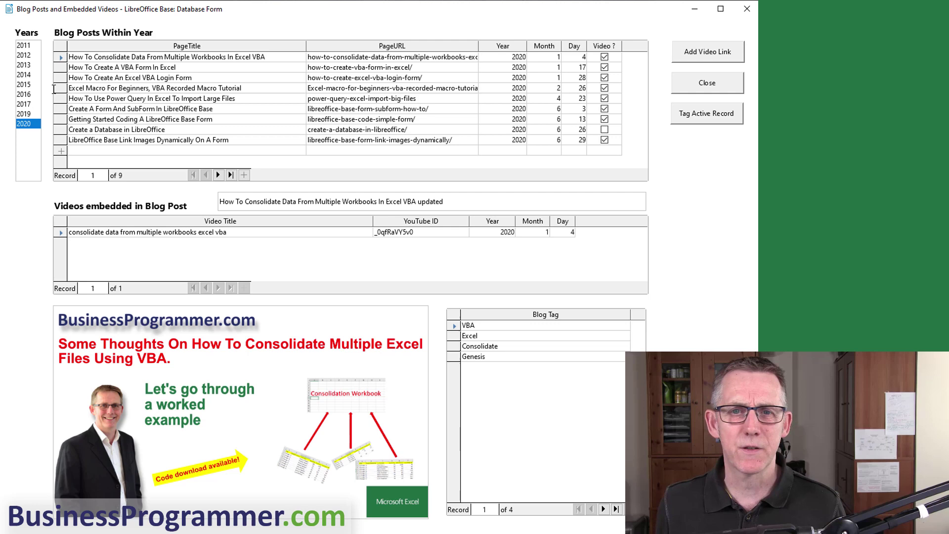
{"action": "left_click", "coordinate": [89, 141]}
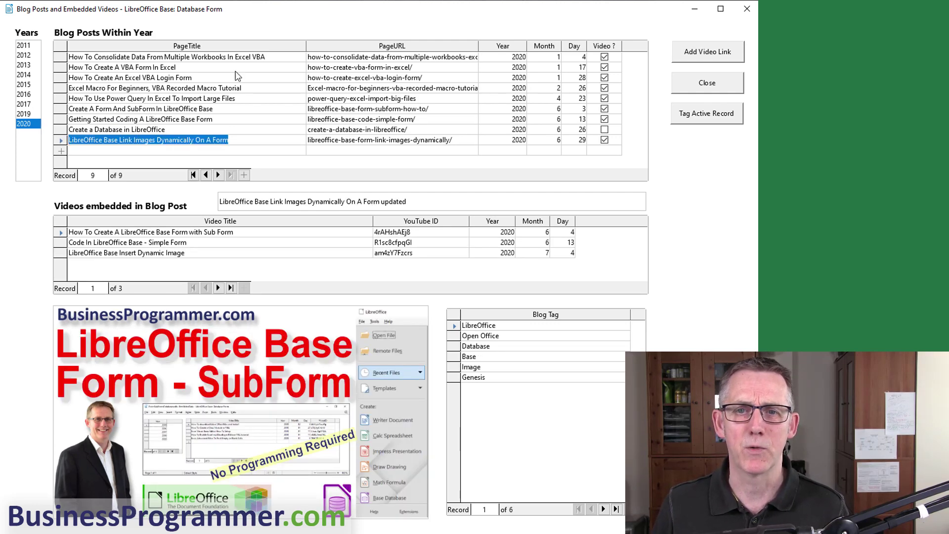
{"action": "left_click", "coordinate": [26, 147]}
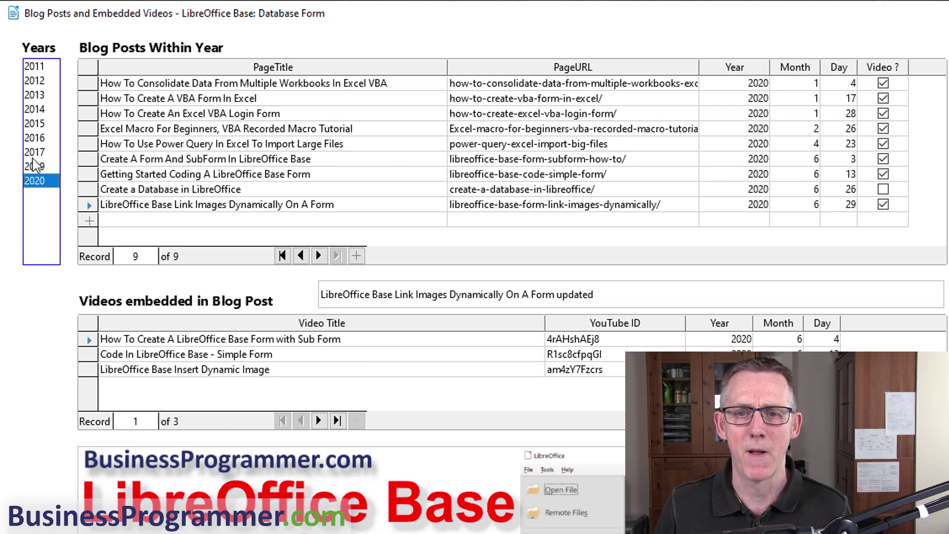
Browse posts from 2019 back to 2011, then return to 2020 and select Link Images Dynamically.
{"action": "left_click", "coordinate": [34, 166]}
{"action": "left_click", "coordinate": [37, 151]}
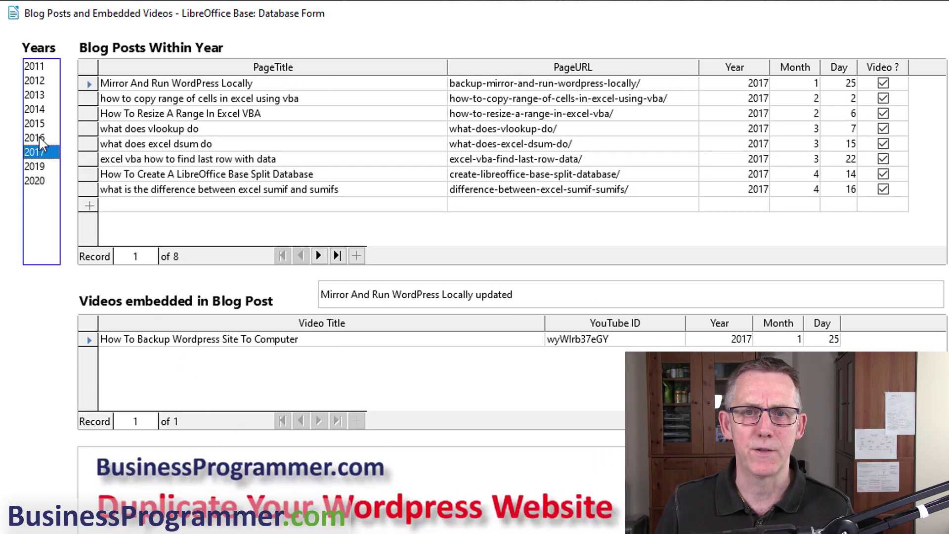
{"action": "left_click", "coordinate": [39, 136]}
{"action": "left_click", "coordinate": [39, 125]}
{"action": "left_click", "coordinate": [40, 111]}
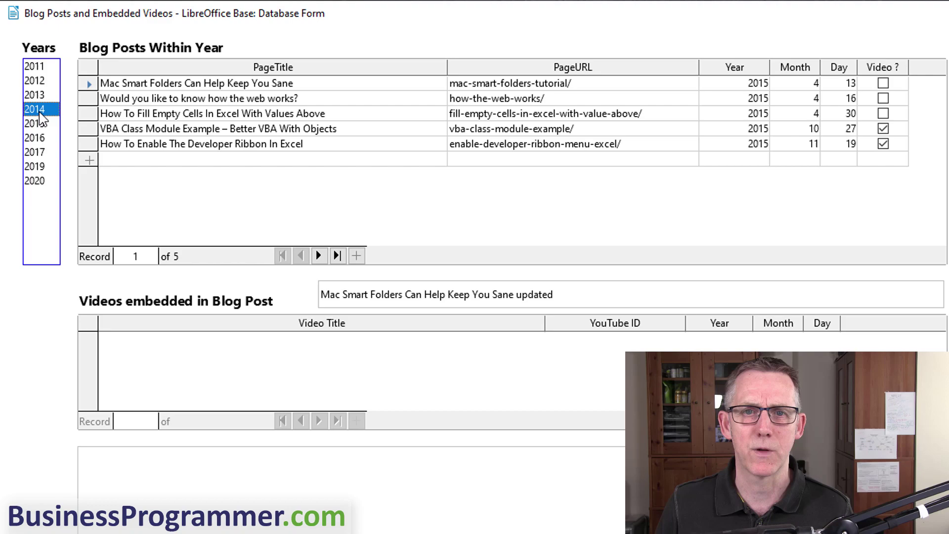
{"action": "left_click", "coordinate": [37, 97]}
{"action": "left_click", "coordinate": [36, 81]}
{"action": "left_click", "coordinate": [36, 68]}
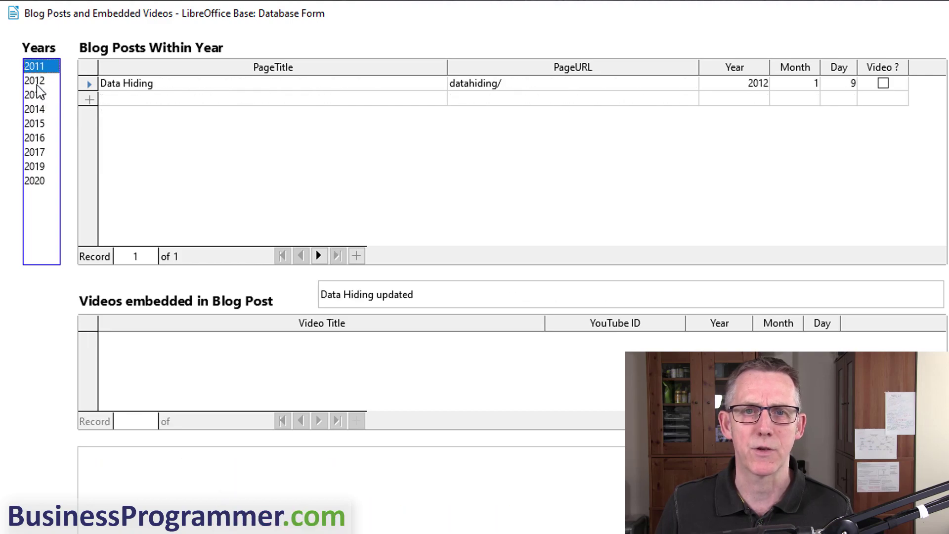
{"action": "left_click", "coordinate": [36, 180]}
{"action": "left_click", "coordinate": [182, 202]}
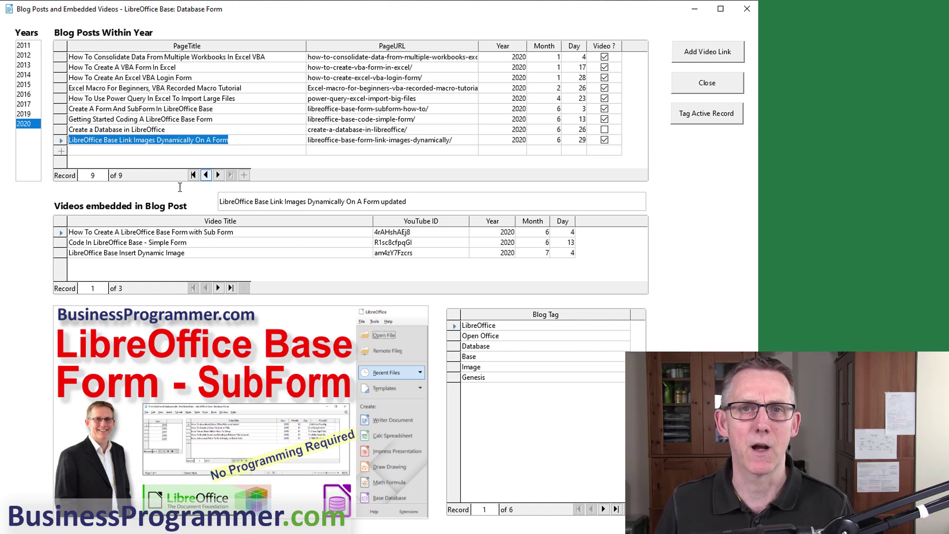
Step through the post's three embedded videos to view each thumbnail.
{"action": "left_click", "coordinate": [108, 232]}
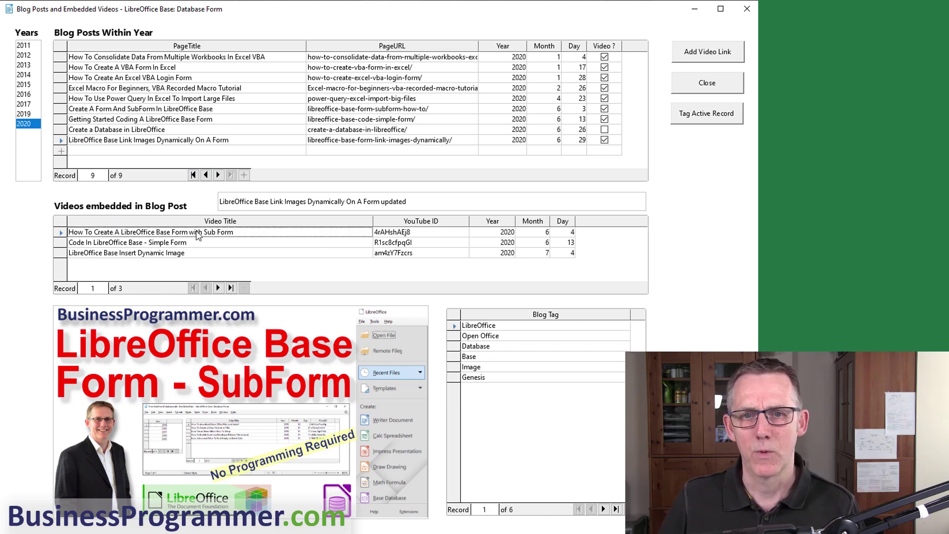
{"action": "left_click", "coordinate": [201, 243]}
{"action": "left_click", "coordinate": [203, 253]}
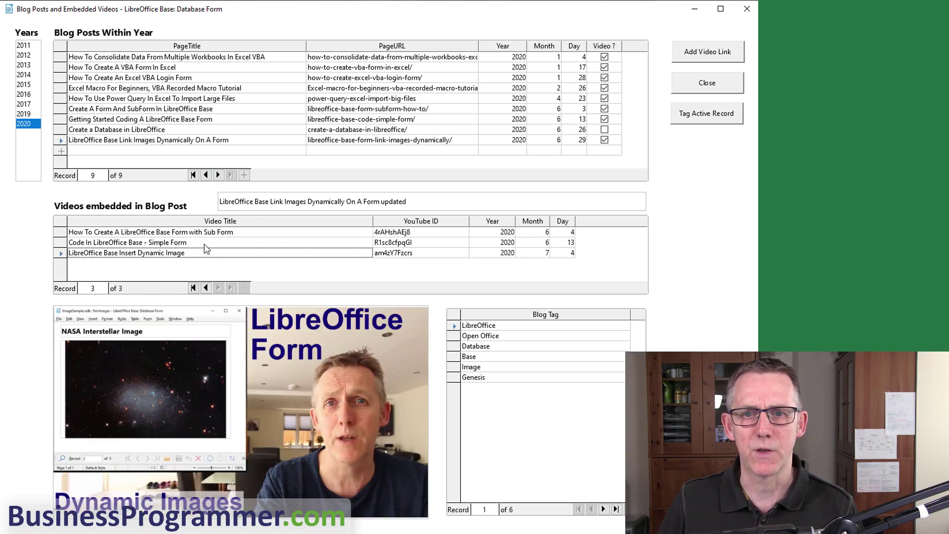
{"action": "left_click", "coordinate": [205, 243]}
{"action": "left_click", "coordinate": [206, 233]}
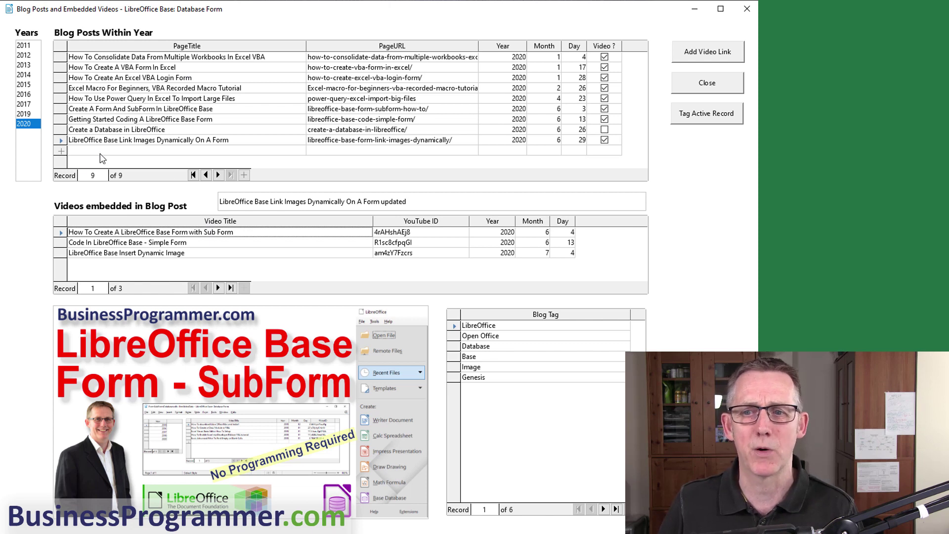
Review the Database, Base, Image and Genesis tags, then show the Create a Database in LibreOffice post.
{"action": "left_click", "coordinate": [507, 329]}
{"action": "left_click", "coordinate": [507, 346]}
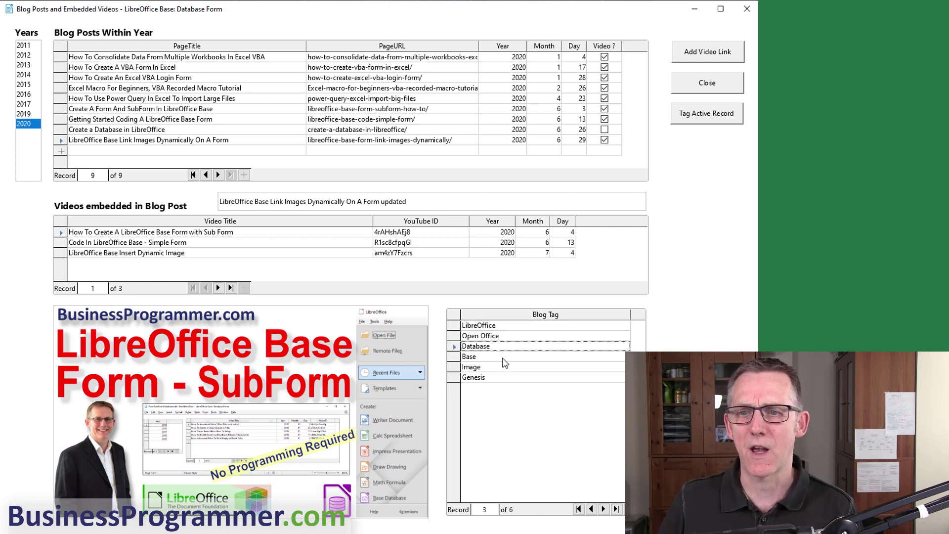
{"action": "left_click", "coordinate": [504, 358]}
{"action": "left_click", "coordinate": [494, 369]}
{"action": "left_click", "coordinate": [495, 379]}
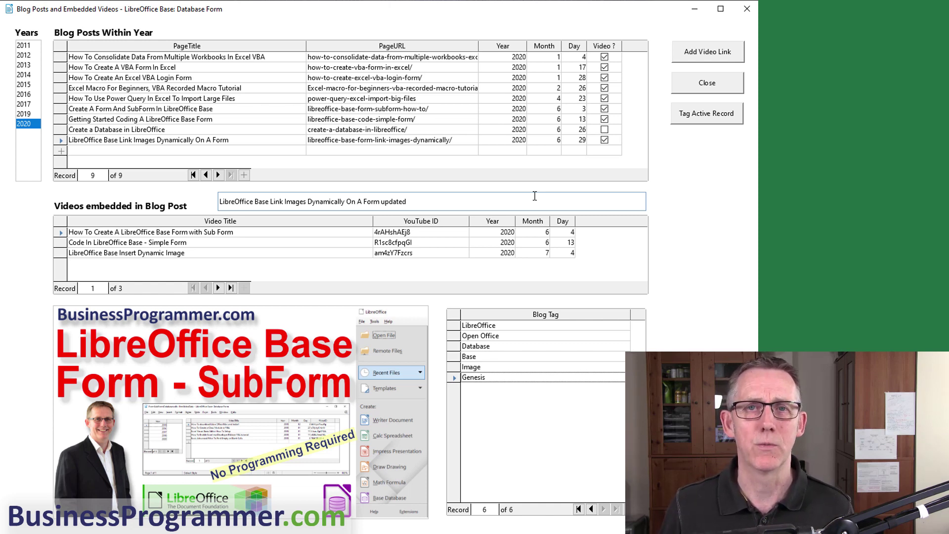
{"action": "left_click", "coordinate": [118, 131]}
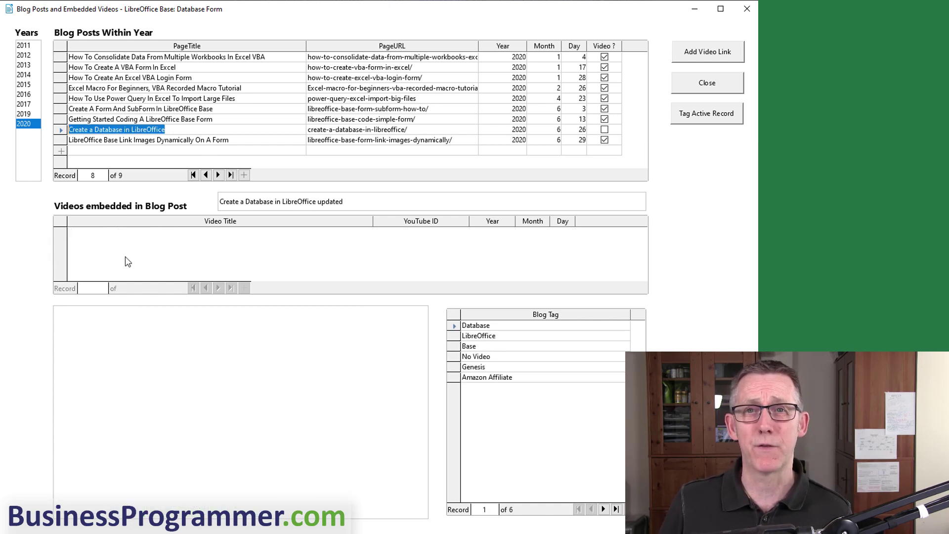
Select the post's page URL and review its tags, including No Video, Amazon Affiliate and Genesis.
{"action": "left_click", "coordinate": [399, 133]}
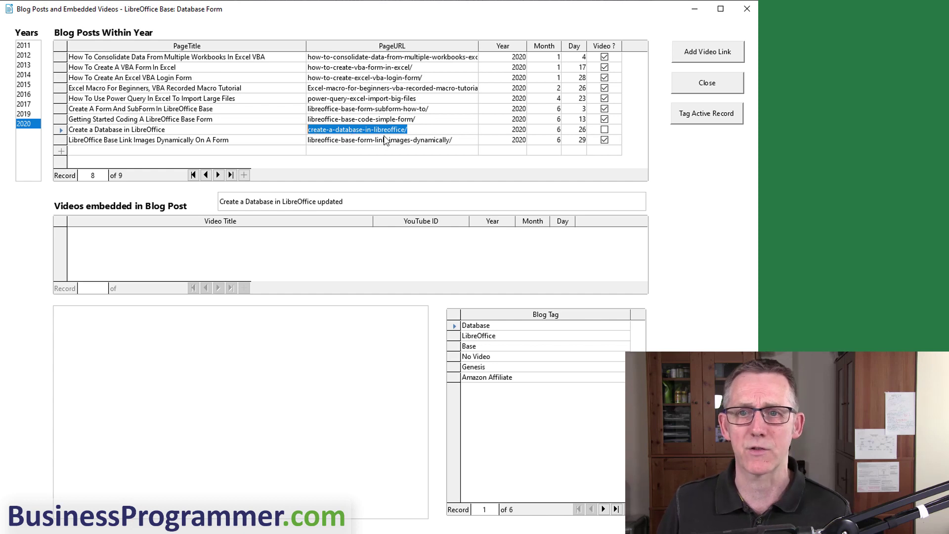
{"action": "left_click", "coordinate": [503, 325]}
{"action": "left_click", "coordinate": [515, 356]}
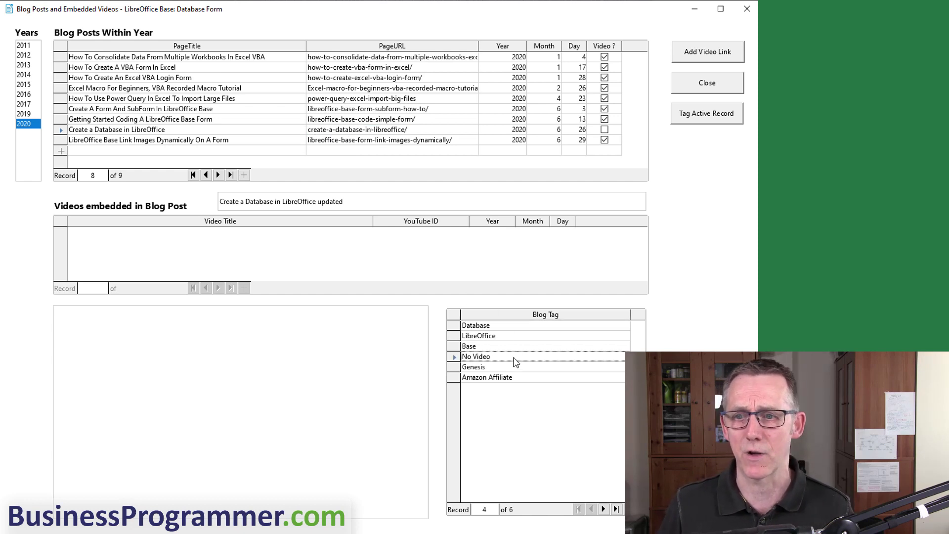
{"action": "left_click", "coordinate": [515, 376]}
{"action": "left_click", "coordinate": [505, 367]}
{"action": "left_click", "coordinate": [494, 337]}
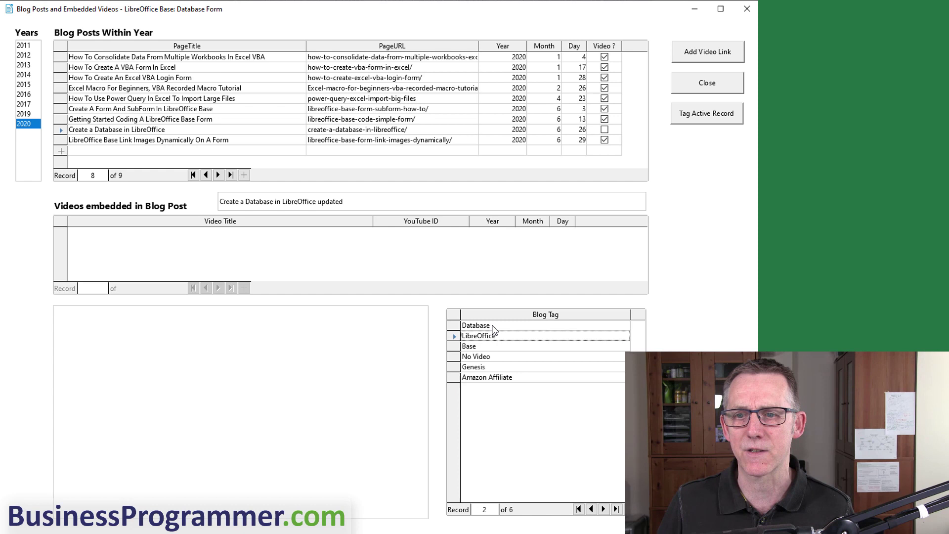
{"action": "left_click", "coordinate": [495, 326]}
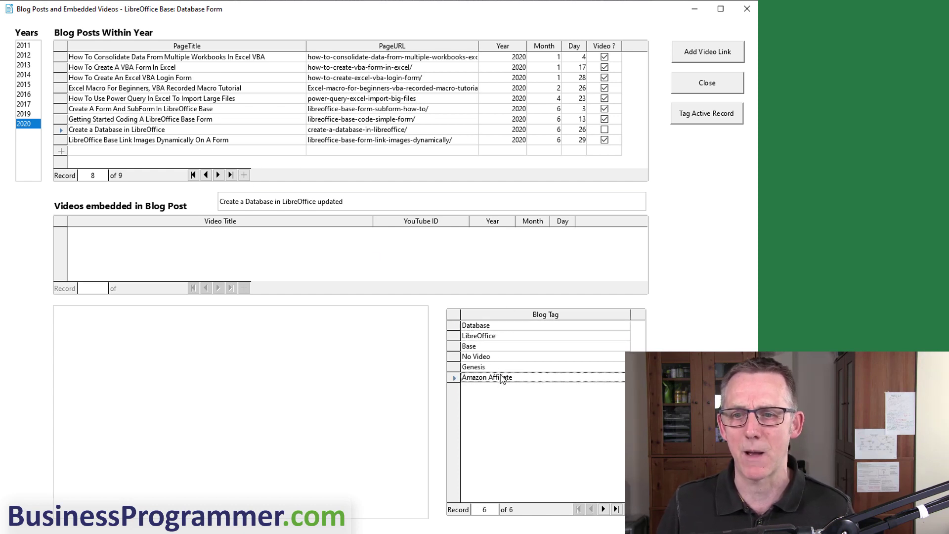
{"action": "left_click", "coordinate": [503, 381]}
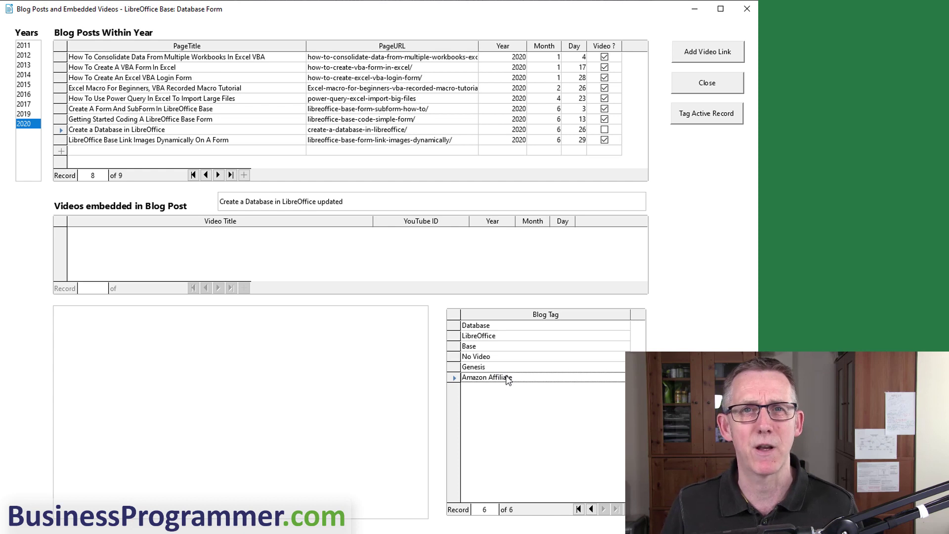
{"action": "left_click", "coordinate": [500, 370]}
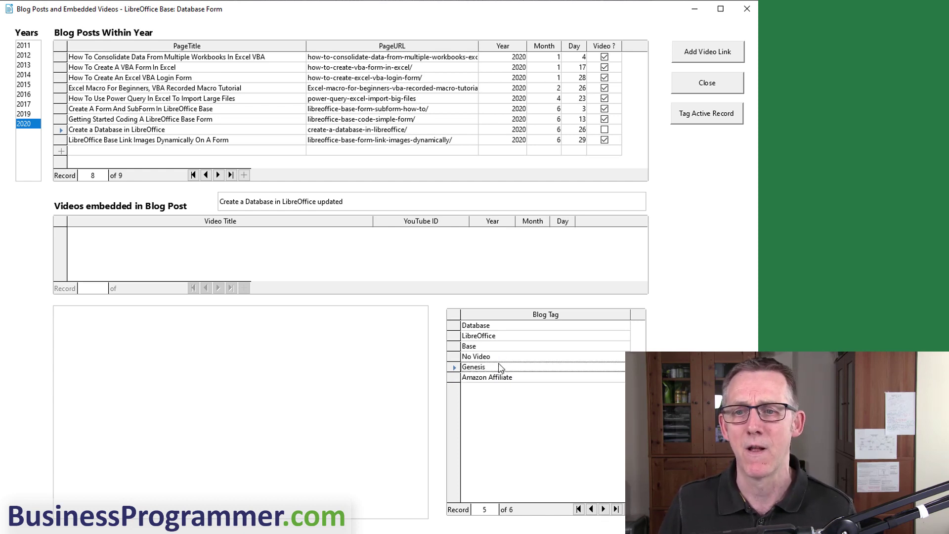
{"action": "left_click", "coordinate": [506, 361]}
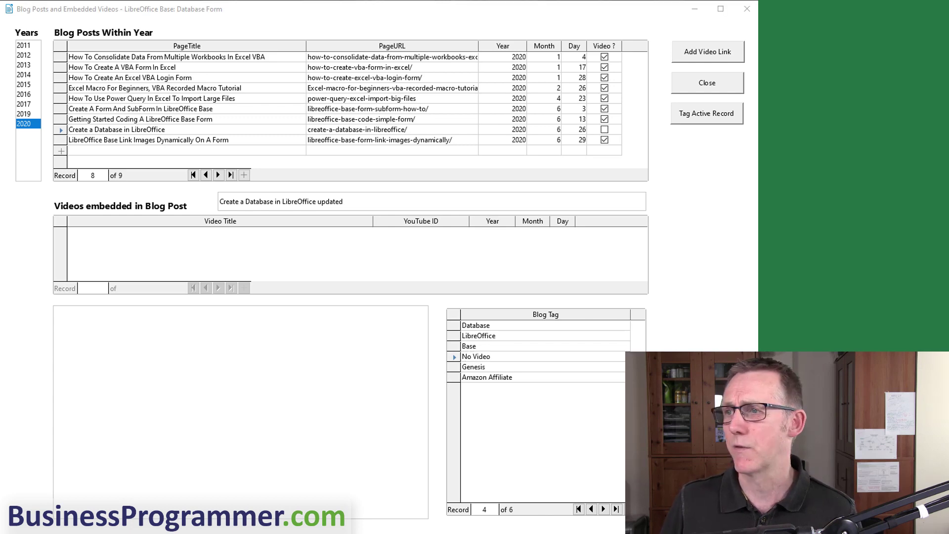
Copy the create-a-database-in-libreoffice/ page URL from the form.
{"action": "left_click_drag", "start_coordinate": [544, 321], "coordinate": [296, 202]}
{"action": "left_click", "coordinate": [415, 125]}
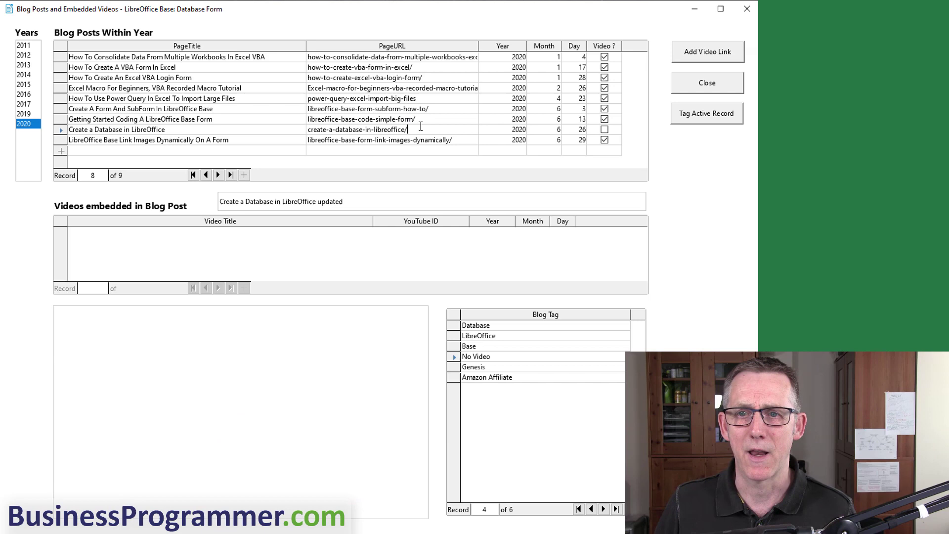
{"action": "left_click_drag", "start_coordinate": [408, 129], "coordinate": [295, 135]}
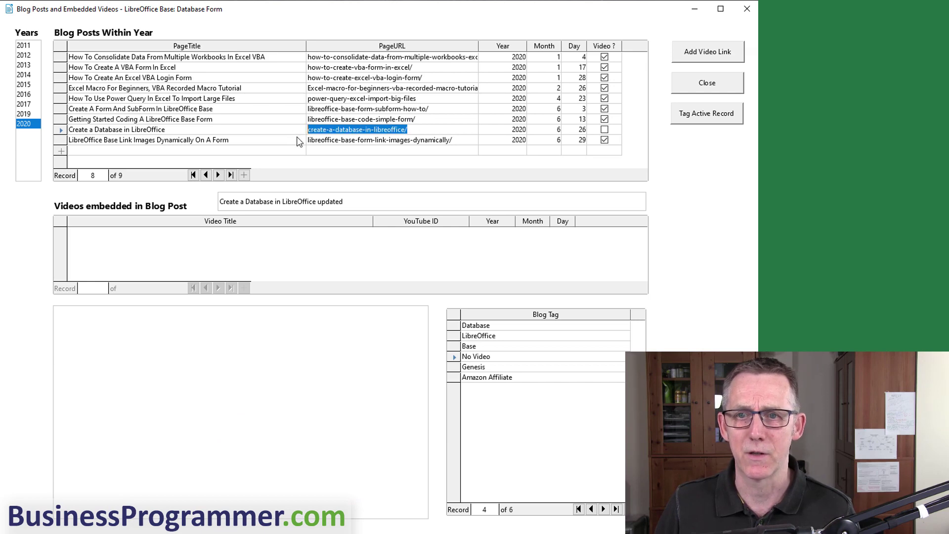
{"action": "key", "text": "ctrl+c"}
Paste the copied slug into the browser address and load the Create A LibreOffice Database article.
{"action": "key", "text": "alt+Tab"}
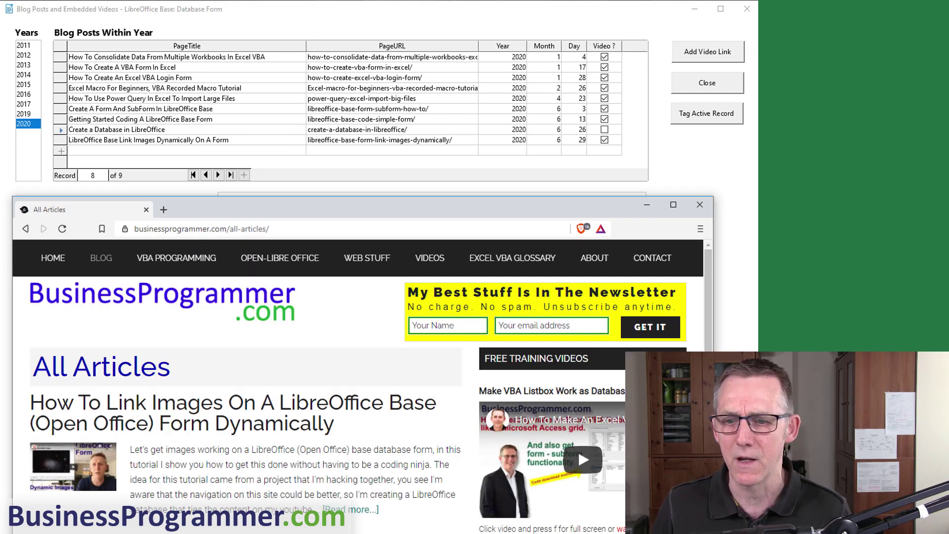
{"action": "left_click_drag", "start_coordinate": [231, 230], "coordinate": [348, 231]}
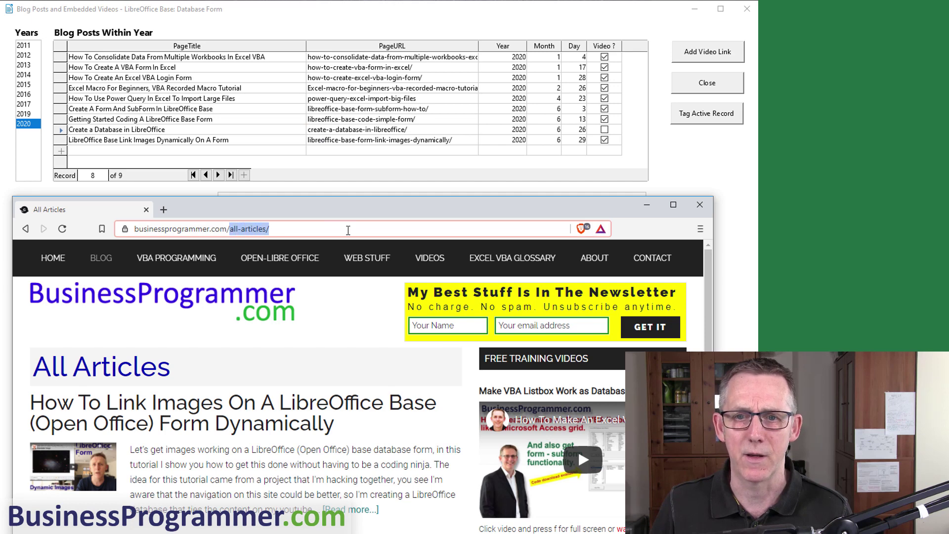
{"action": "key", "text": "ctrl+v"}
{"action": "key", "text": "Return"}
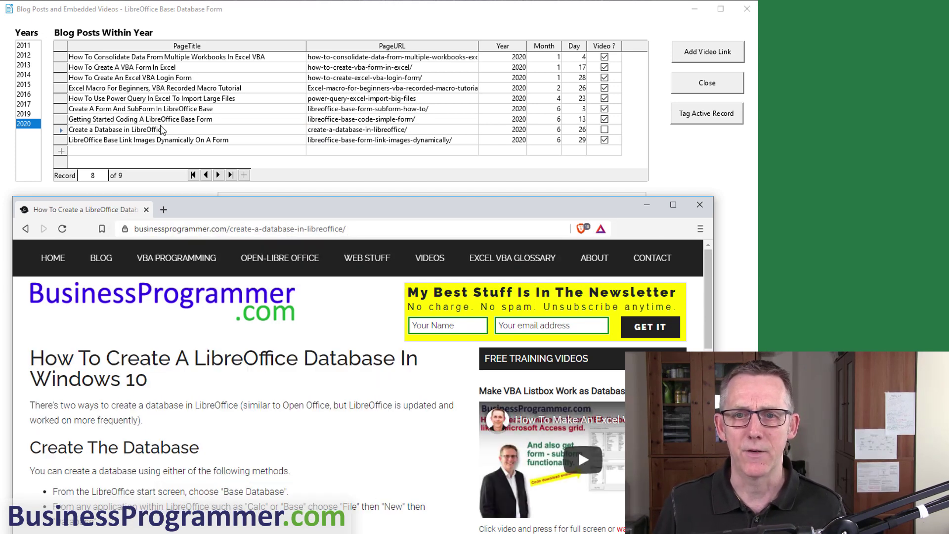
Scroll through the article, then switch back to the Base form.
{"action": "left_click_drag", "start_coordinate": [354, 219], "coordinate": [355, 82]}
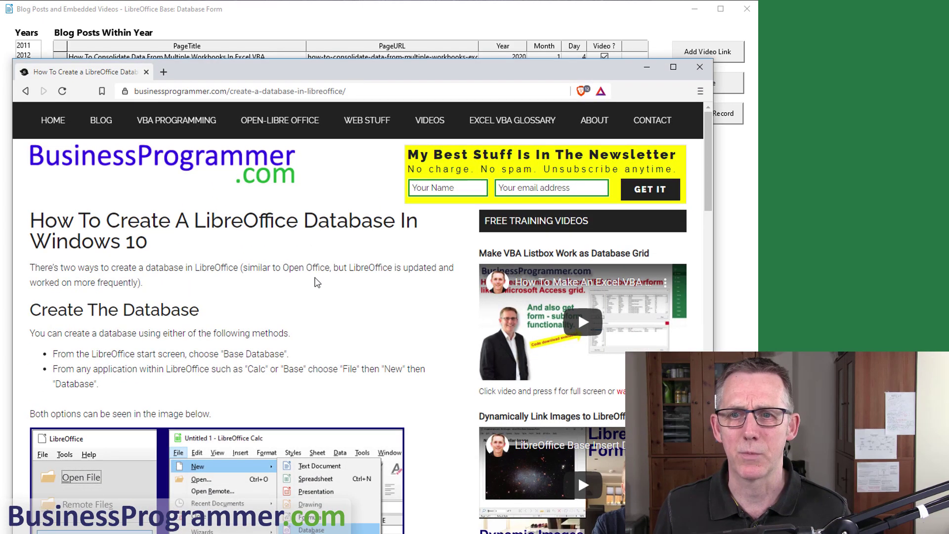
{"action": "scroll", "coordinate": [307, 328], "scroll_direction": "down", "scroll_amount": 6}
{"action": "scroll", "coordinate": [307, 328], "scroll_direction": "down", "scroll_amount": 20}
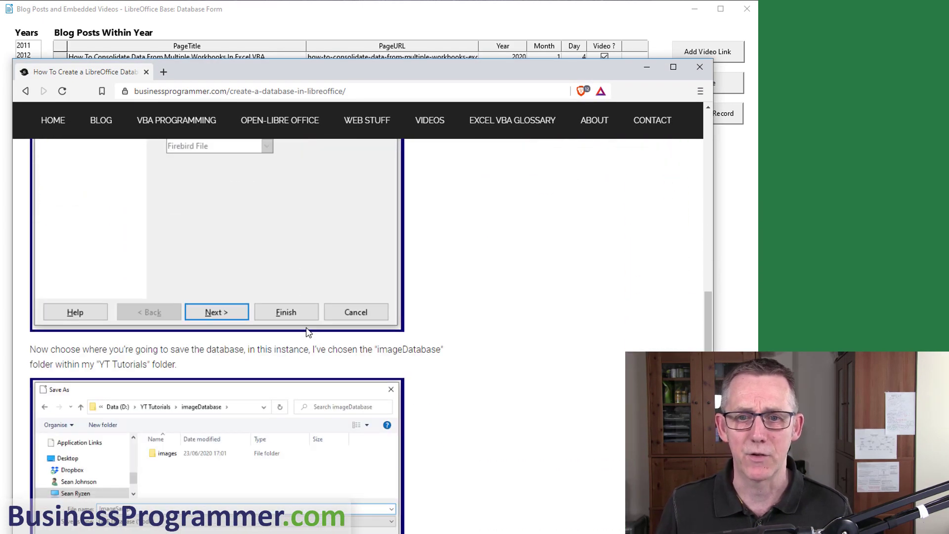
{"action": "scroll", "coordinate": [307, 327], "scroll_direction": "up", "scroll_amount": 10}
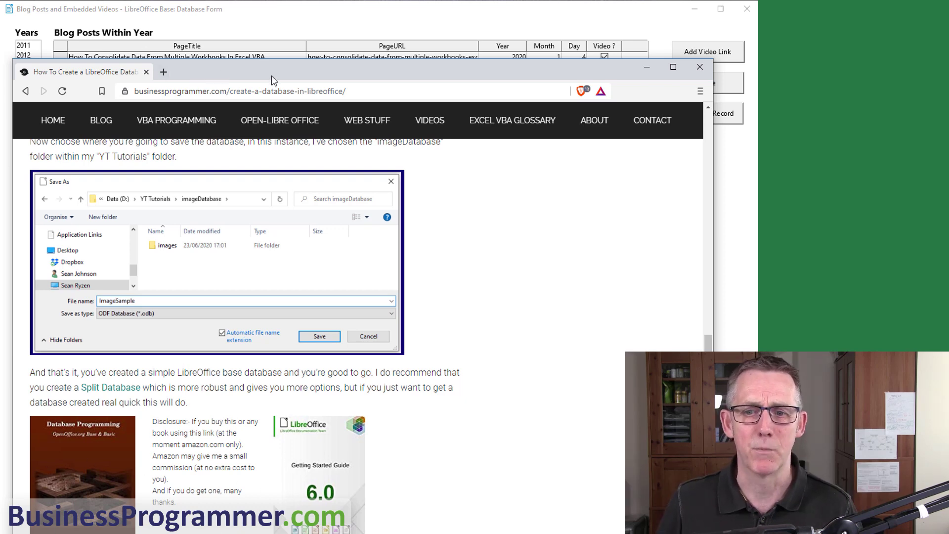
{"action": "key", "text": "alt+Tab"}
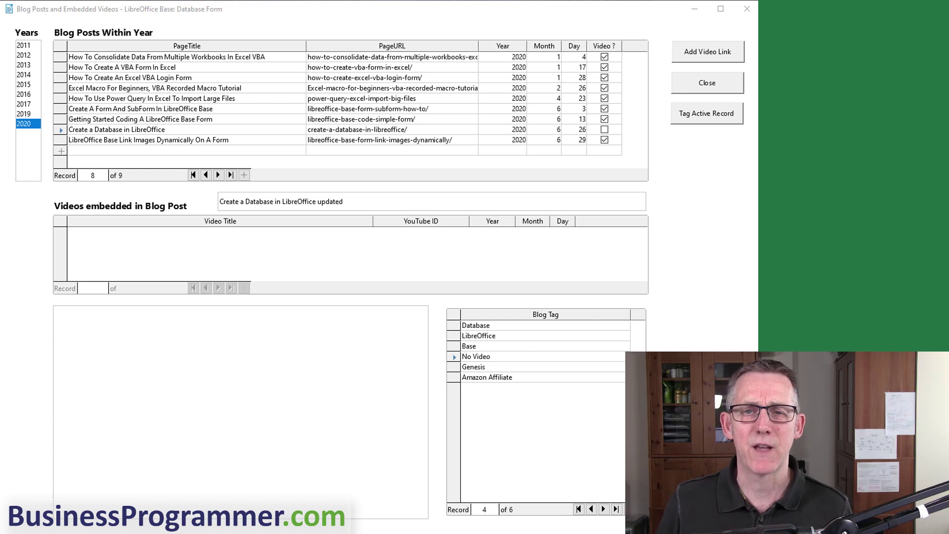
Select 2016's How to Make A Table In OpenOffice or LibreOffice post and copy its page URL.
{"action": "left_click", "coordinate": [30, 96]}
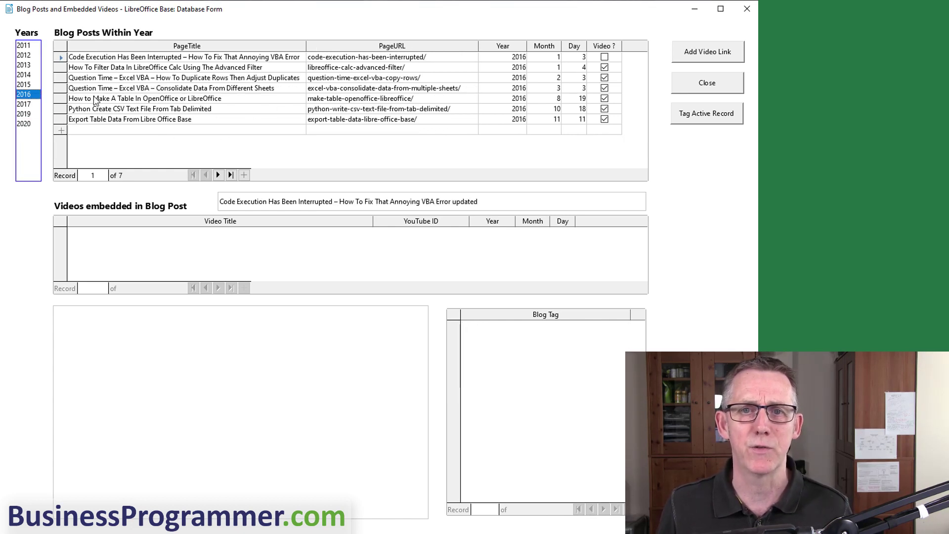
{"action": "left_click", "coordinate": [207, 101]}
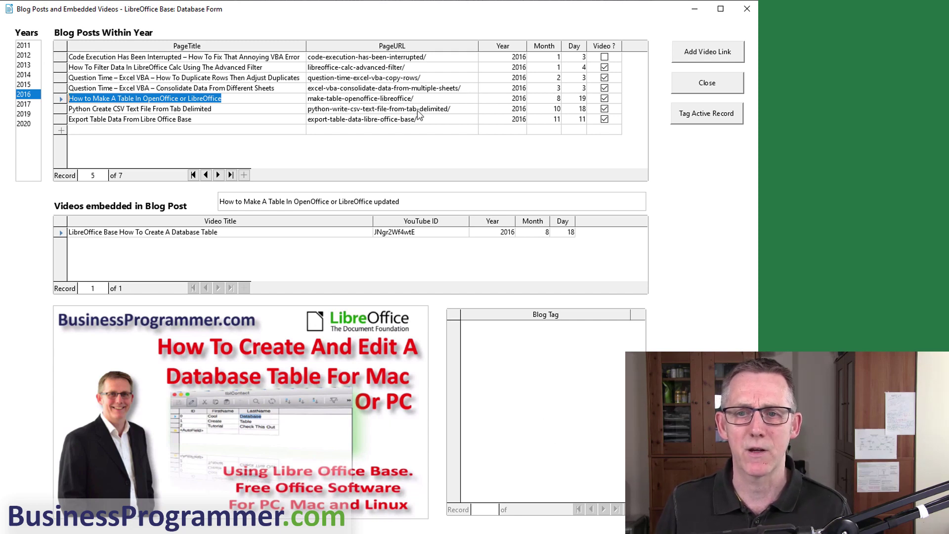
{"action": "left_click", "coordinate": [451, 102]}
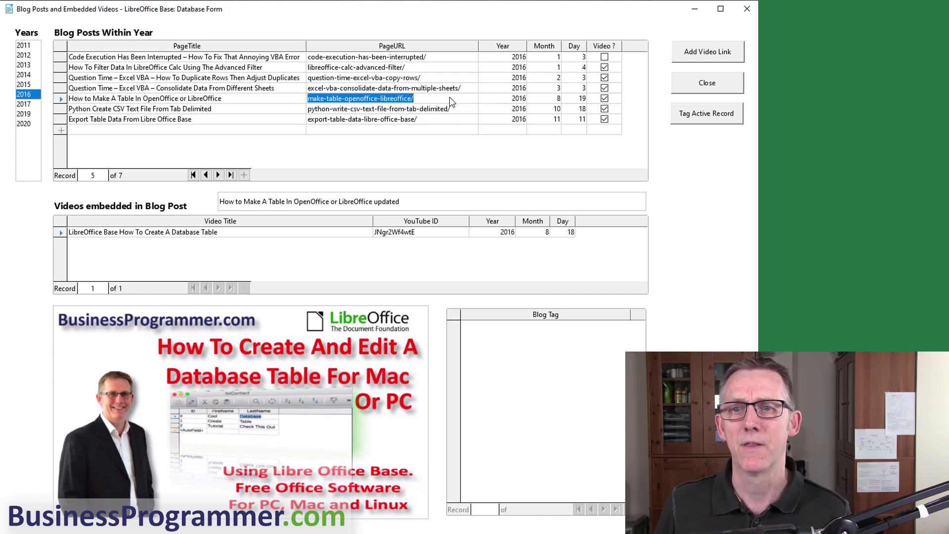
{"action": "right_click", "coordinate": [395, 98]}
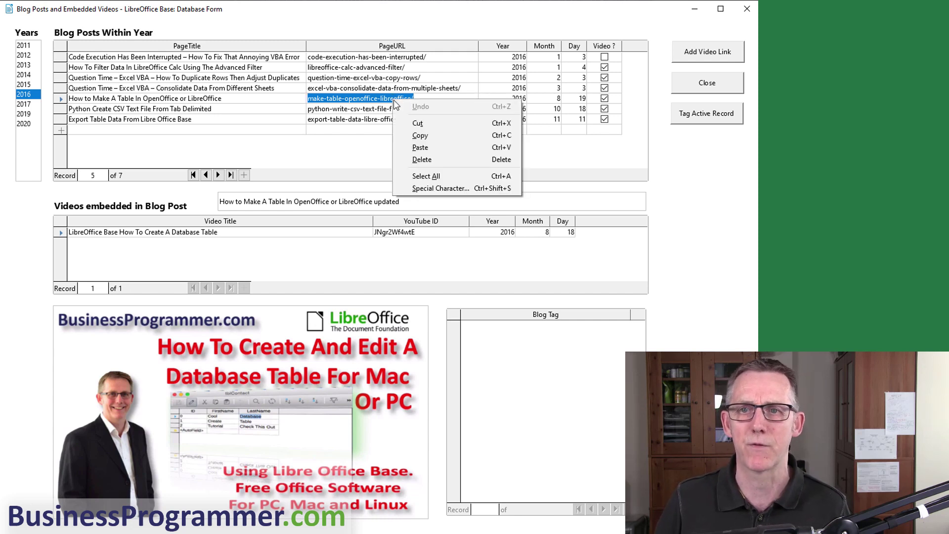
{"action": "left_click", "coordinate": [434, 138]}
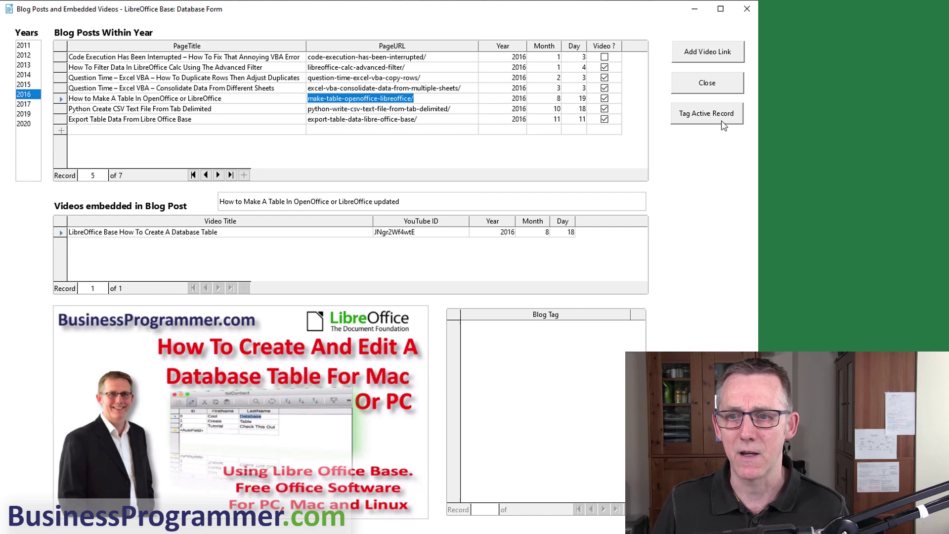
{"action": "key", "text": "alt+Tab"}
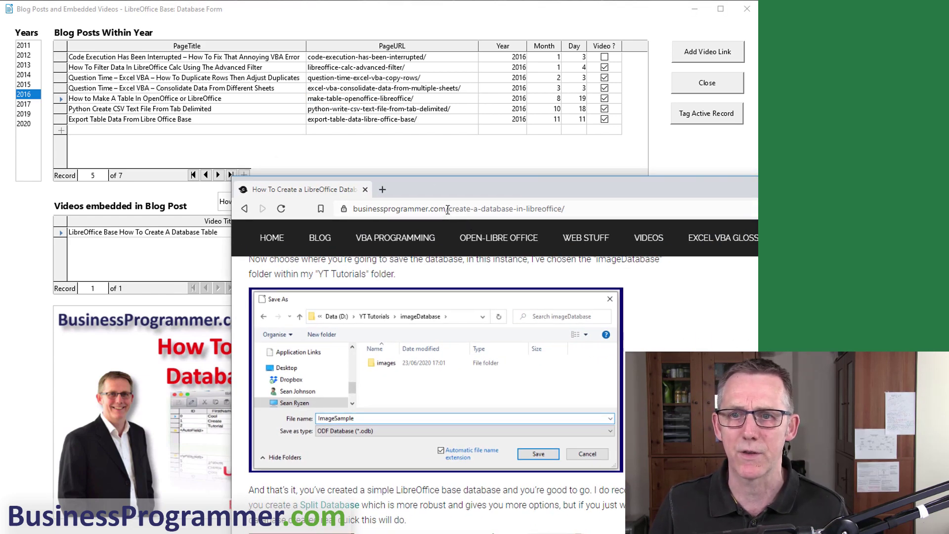
Paste the make-table slug into the address bar, load the article and scroll through it.
{"action": "left_click_drag", "start_coordinate": [447, 210], "coordinate": [640, 195]}
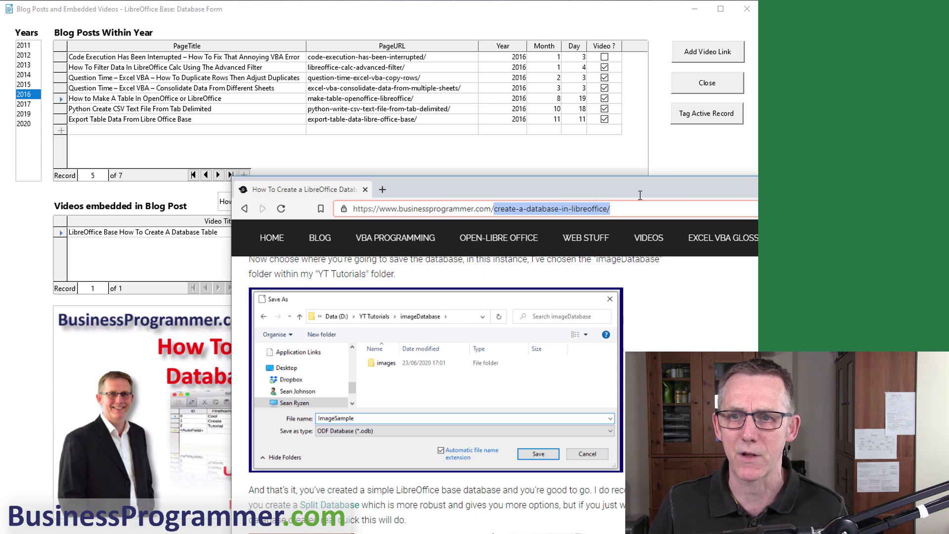
{"action": "key", "text": "ctrl+v"}
{"action": "key", "text": "Return"}
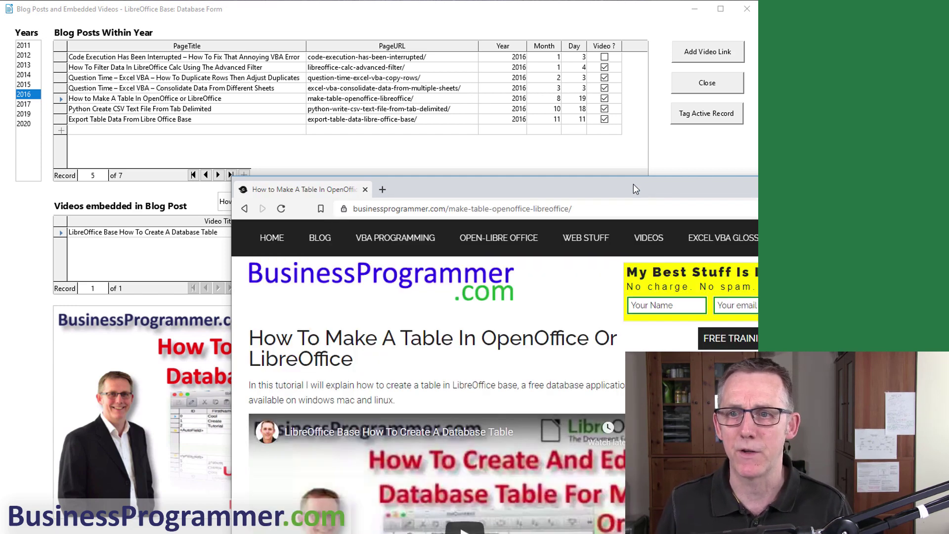
{"action": "left_click_drag", "start_coordinate": [634, 184], "coordinate": [523, 53]}
{"action": "scroll", "coordinate": [484, 212], "scroll_direction": "down", "scroll_amount": 15}
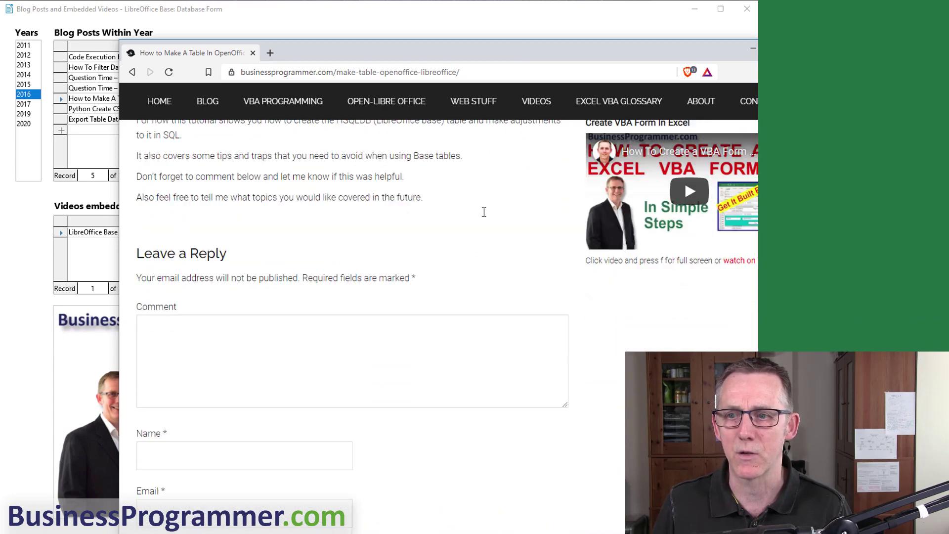
{"action": "scroll", "coordinate": [484, 211], "scroll_direction": "up", "scroll_amount": 10}
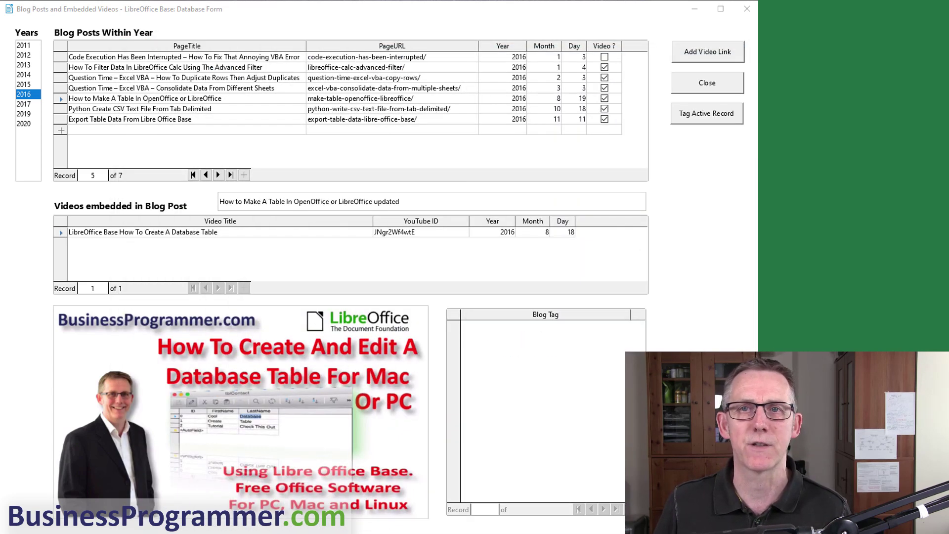
Search tags for 'fin' and add 'Unfinished Post - Consolidate' to the Make A Table post.
{"action": "left_click", "coordinate": [129, 98]}
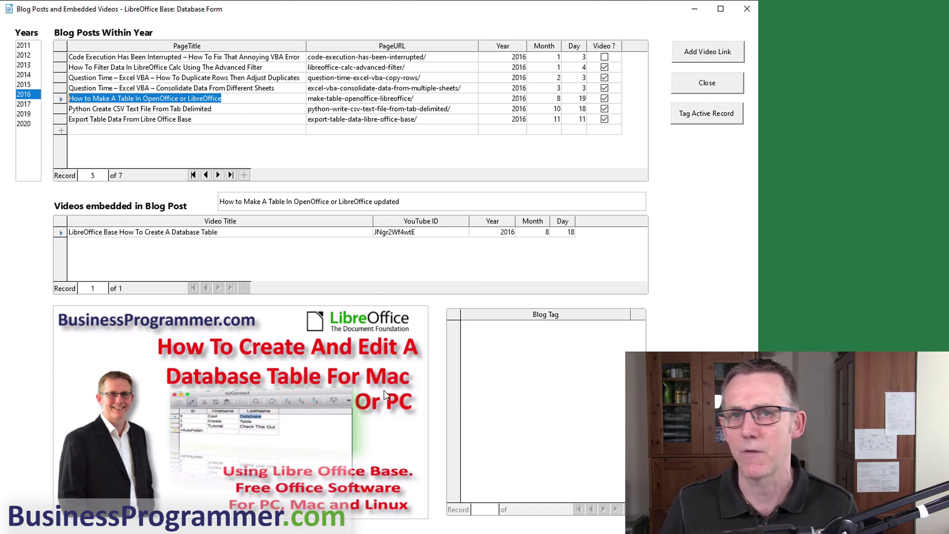
{"action": "left_click", "coordinate": [711, 120]}
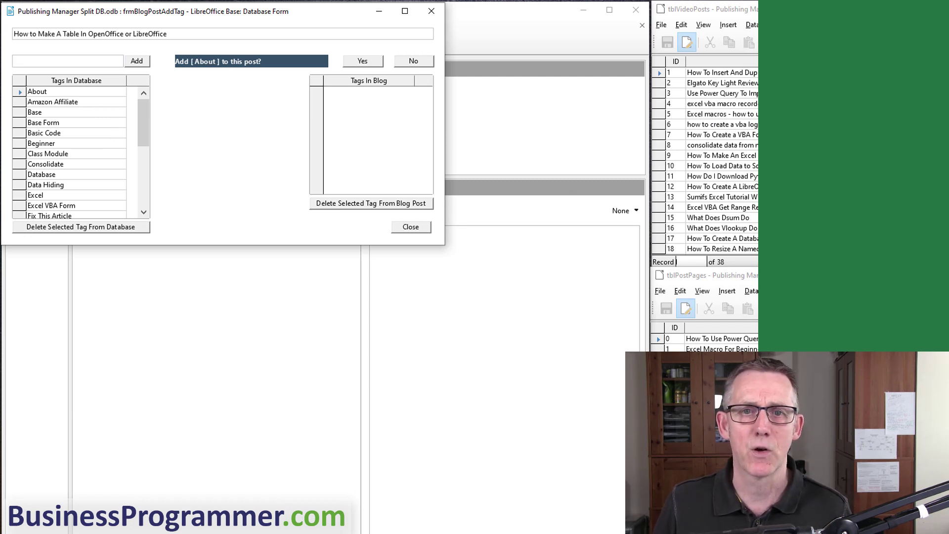
{"action": "left_click", "coordinate": [68, 61]}
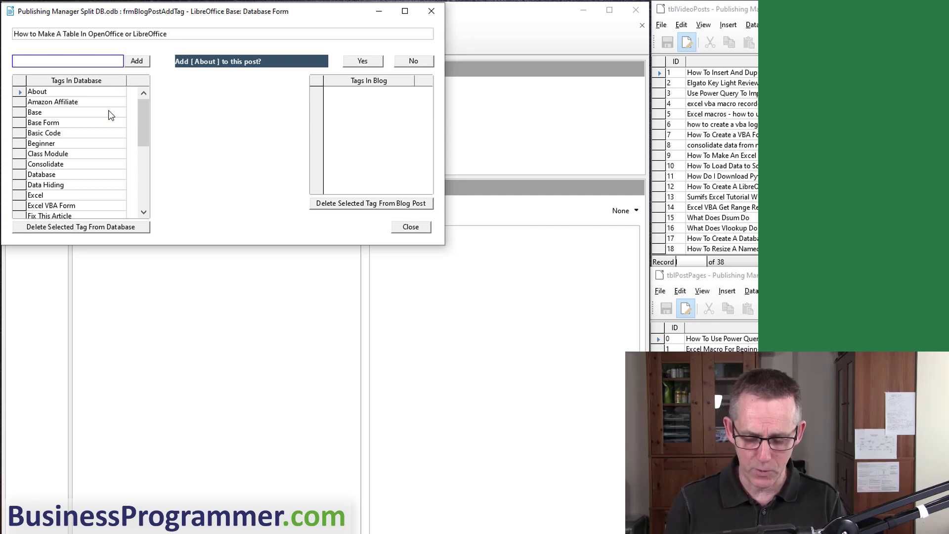
{"action": "type", "text": "fin"}
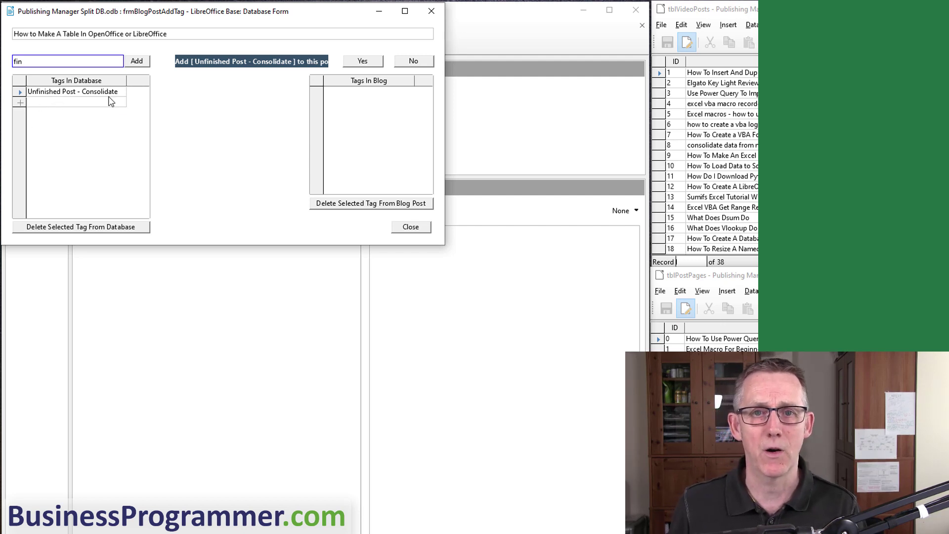
{"action": "left_click", "coordinate": [56, 91]}
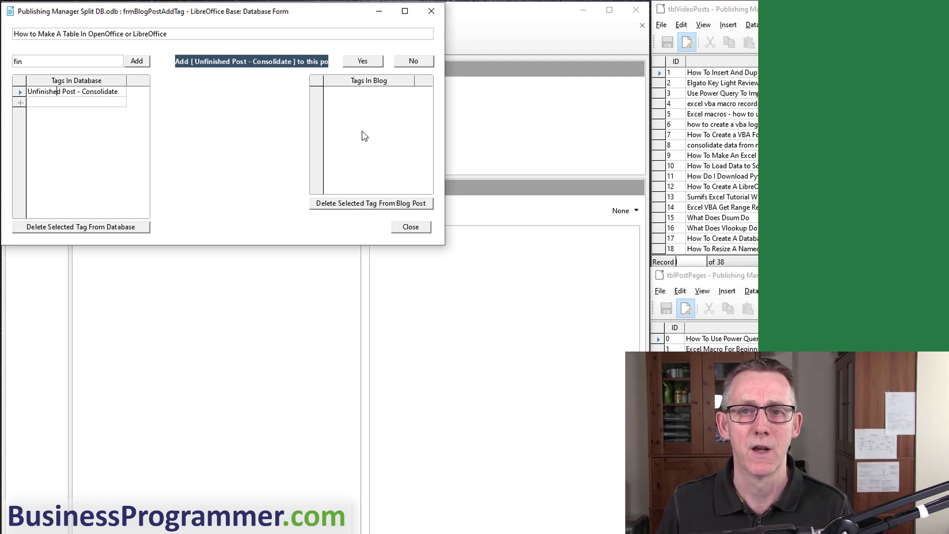
{"action": "left_click", "coordinate": [366, 63]}
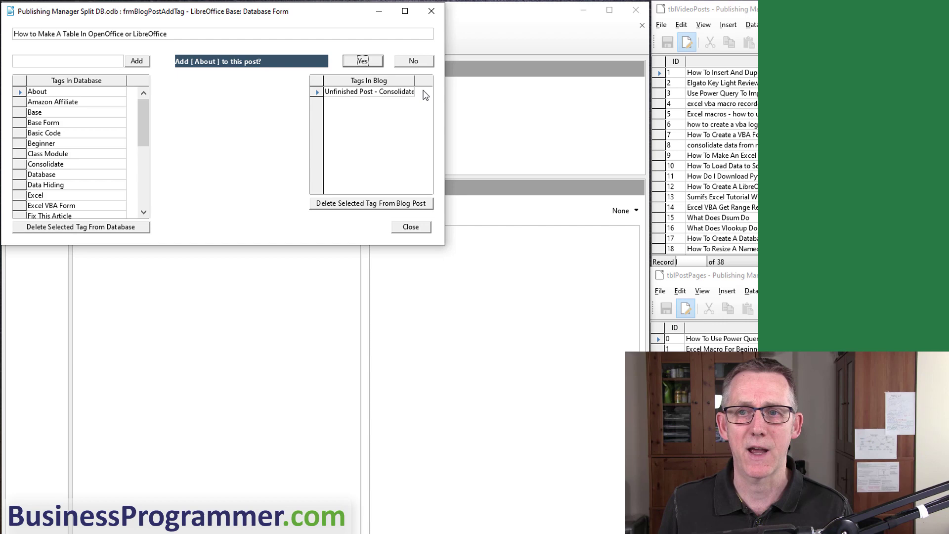
{"action": "left_click", "coordinate": [412, 229]}
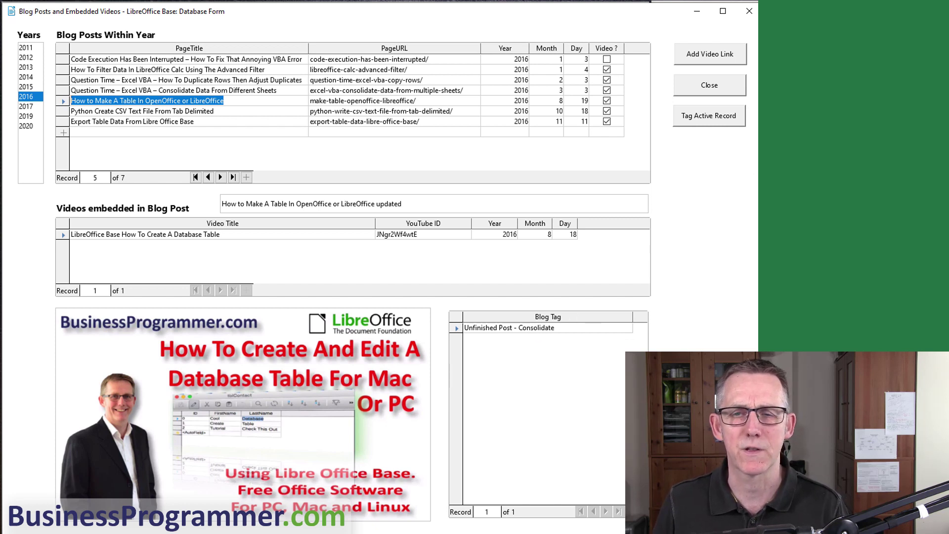
Select 2020's Create a Database in LibreOffice post and open the video linking form.
{"action": "left_click", "coordinate": [34, 126]}
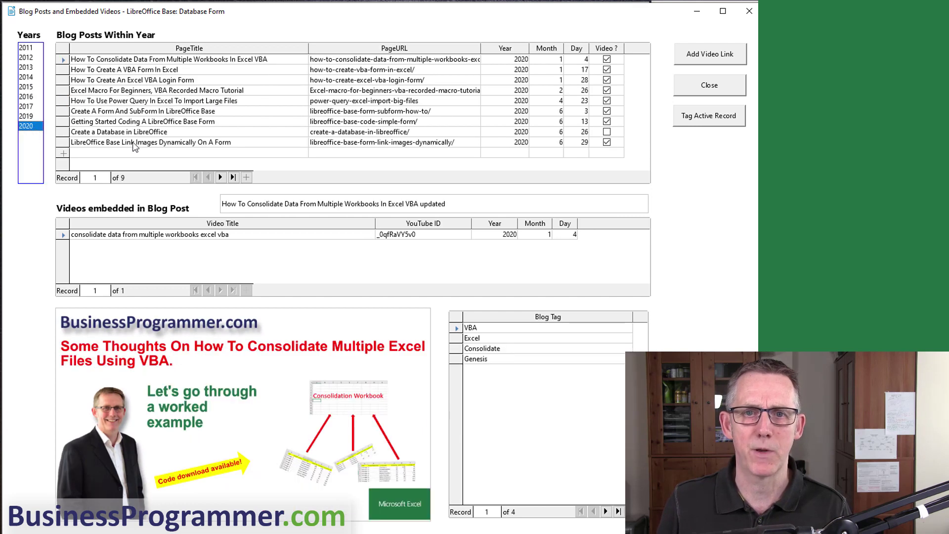
{"action": "left_click", "coordinate": [121, 137]}
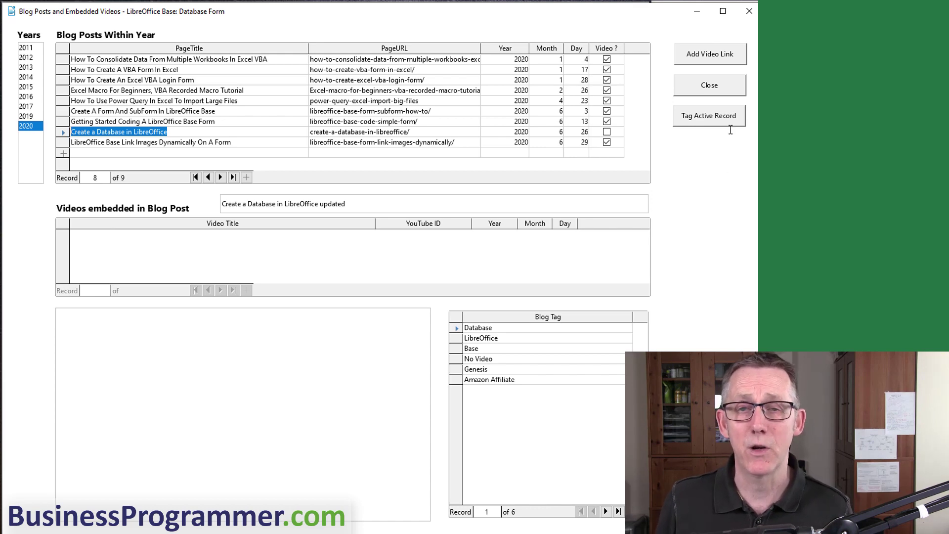
{"action": "left_click", "coordinate": [715, 52]}
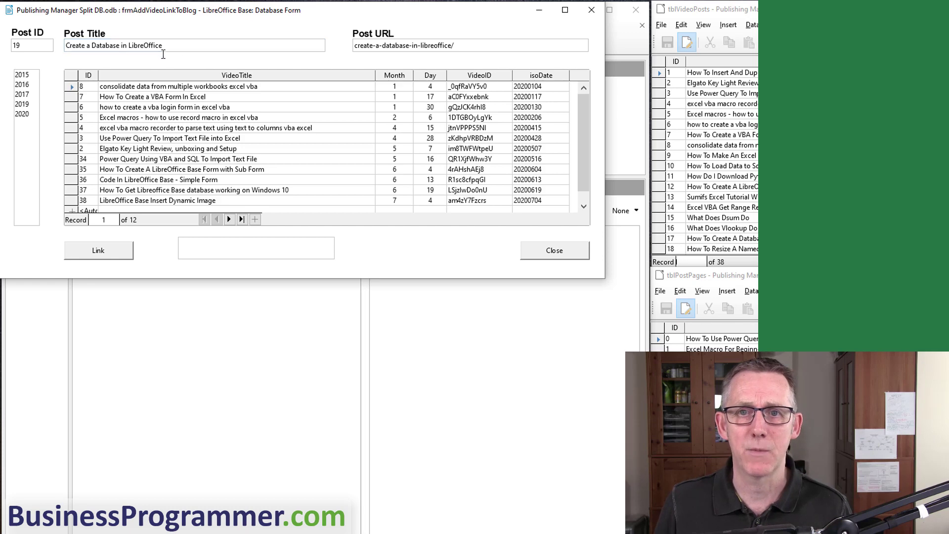
Browse videos from 2020, 2019 and 2017, pick the resizing-a-named-range video, then close.
{"action": "left_click", "coordinate": [30, 116]}
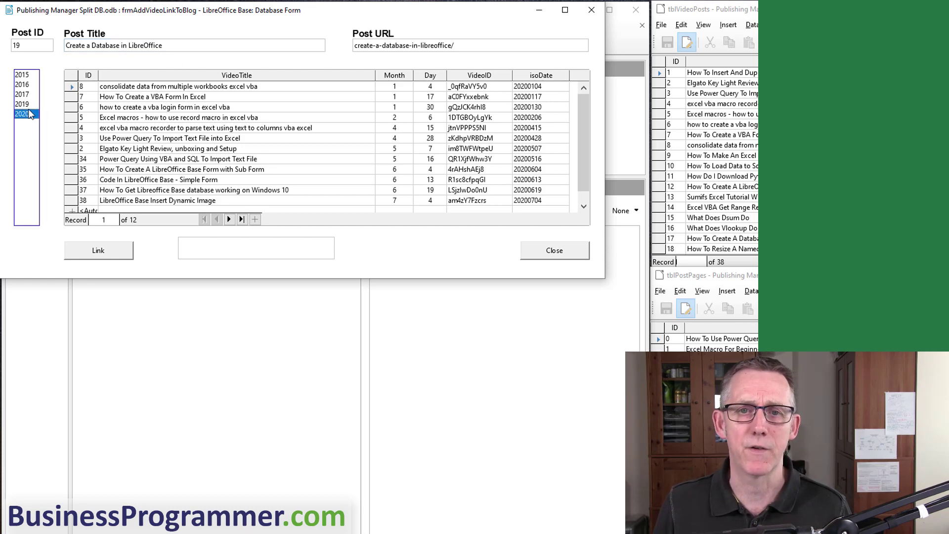
{"action": "left_click", "coordinate": [30, 104]}
{"action": "left_click", "coordinate": [30, 95]}
{"action": "left_click", "coordinate": [111, 120]}
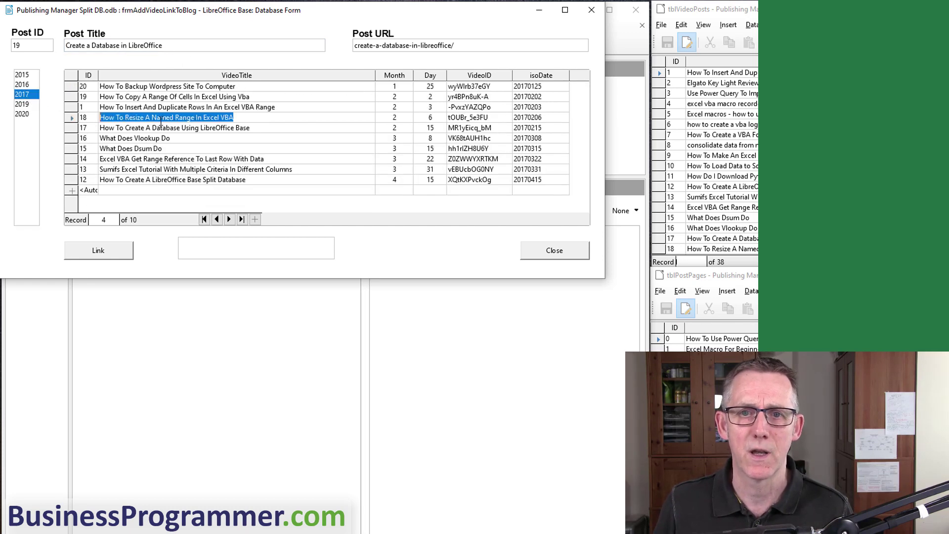
{"action": "left_click", "coordinate": [554, 251]}
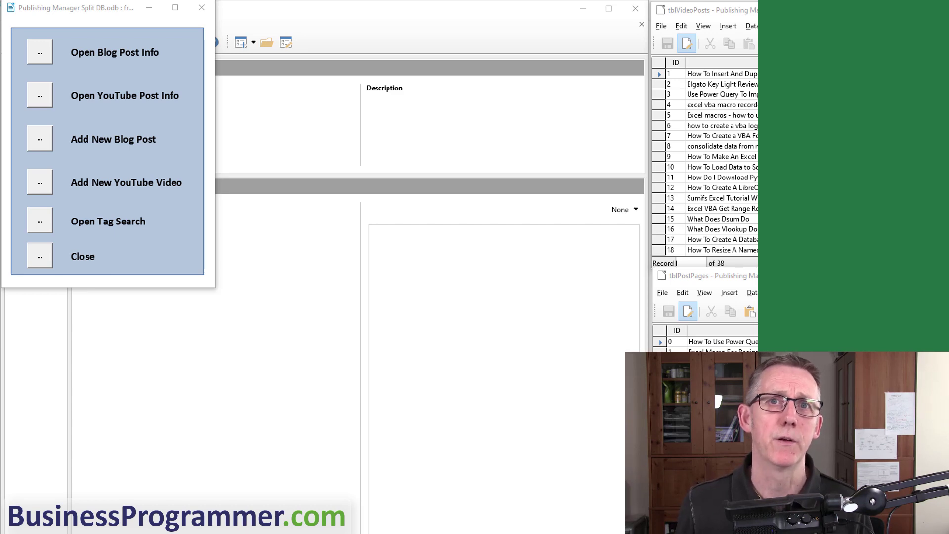
{"action": "left_click", "coordinate": [34, 97]}
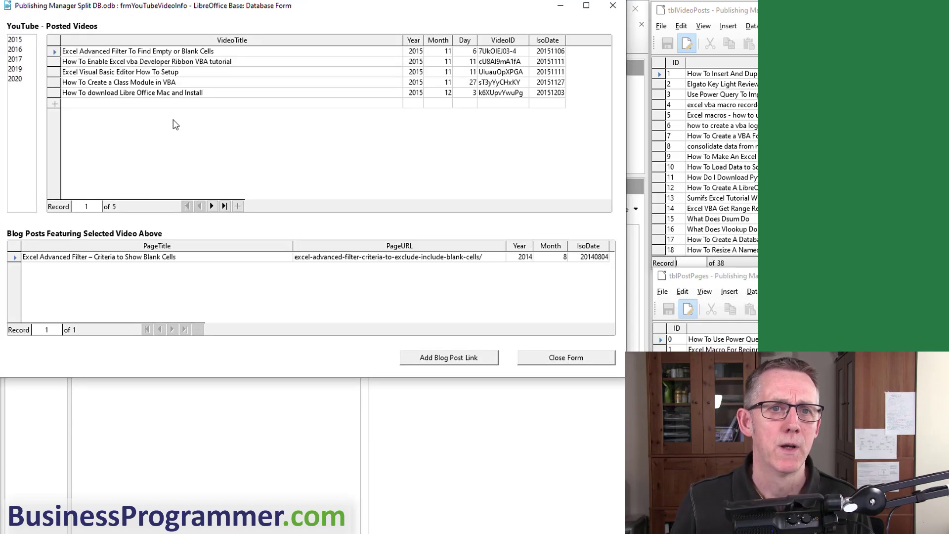
{"action": "left_click", "coordinate": [15, 79]}
{"action": "left_click", "coordinate": [20, 69]}
{"action": "left_click", "coordinate": [17, 59]}
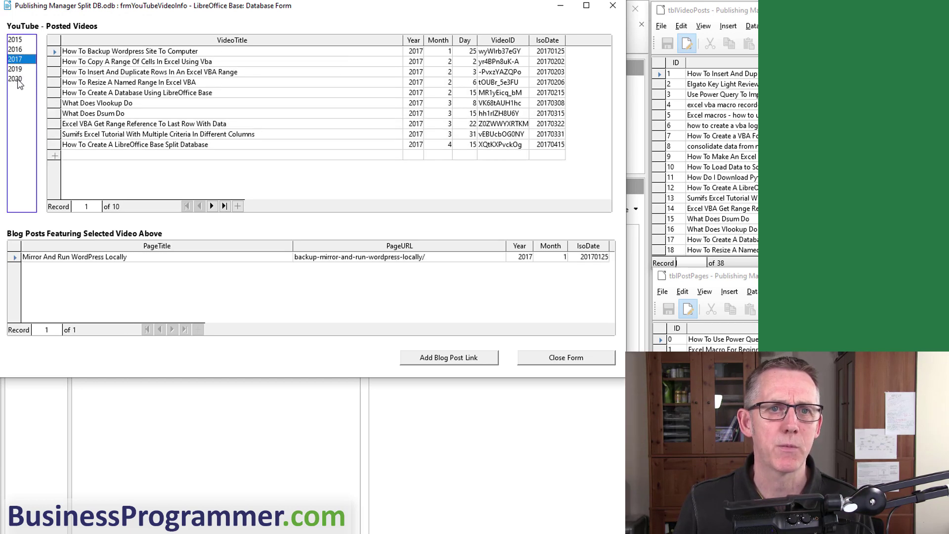
{"action": "left_click", "coordinate": [19, 79]}
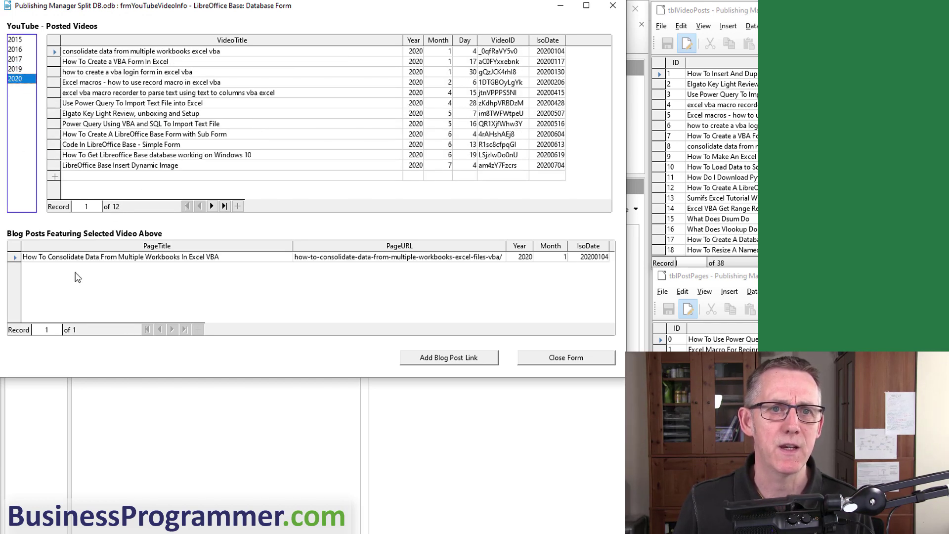
{"action": "left_click", "coordinate": [97, 167]}
{"action": "left_click", "coordinate": [97, 144]}
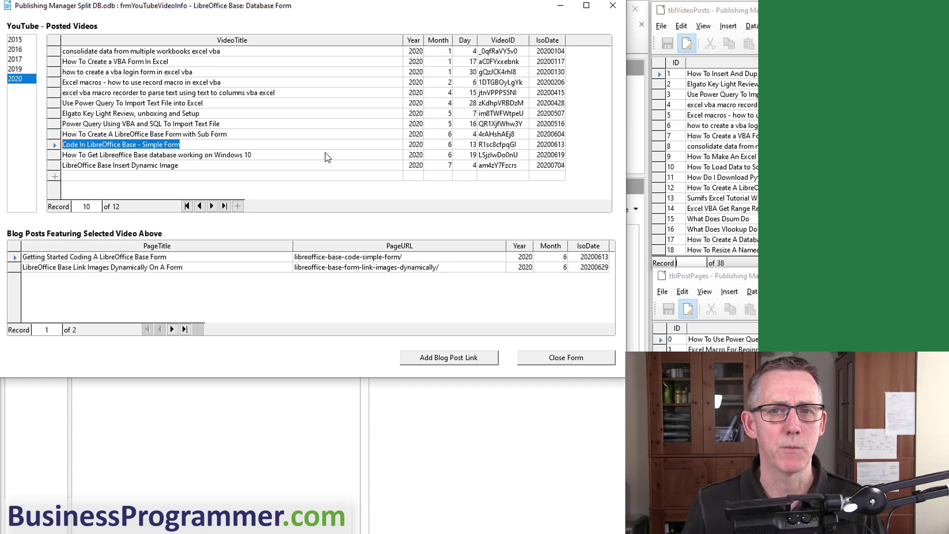
{"action": "left_click", "coordinate": [496, 145]}
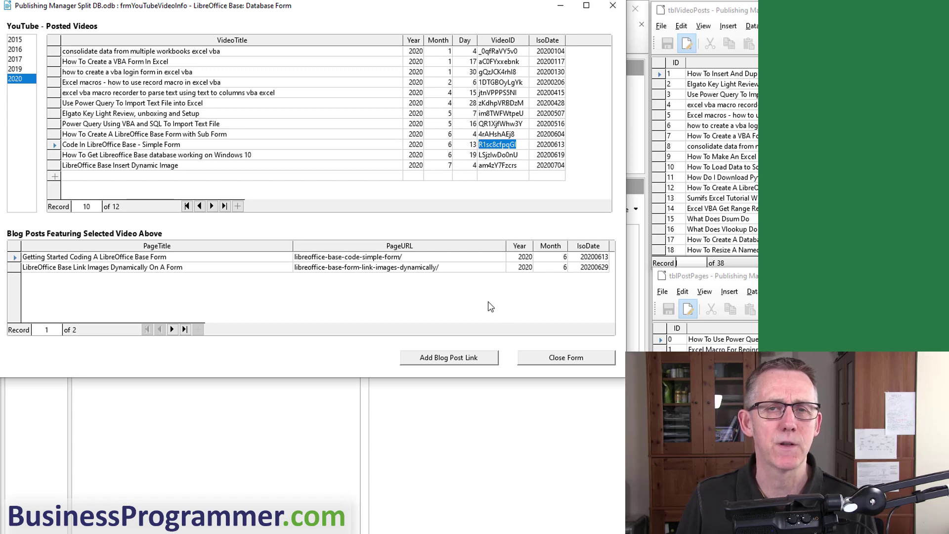
{"action": "left_click", "coordinate": [466, 363]}
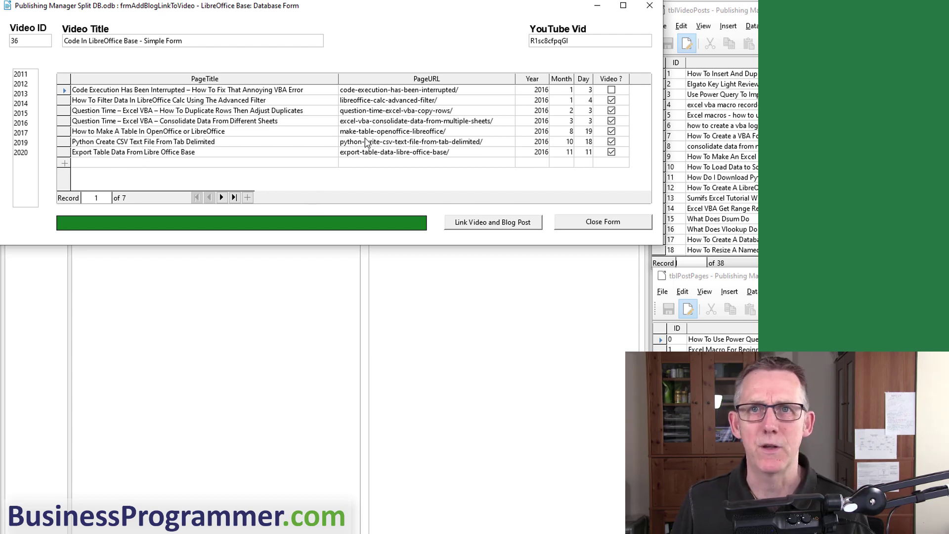
{"action": "left_click", "coordinate": [604, 222]}
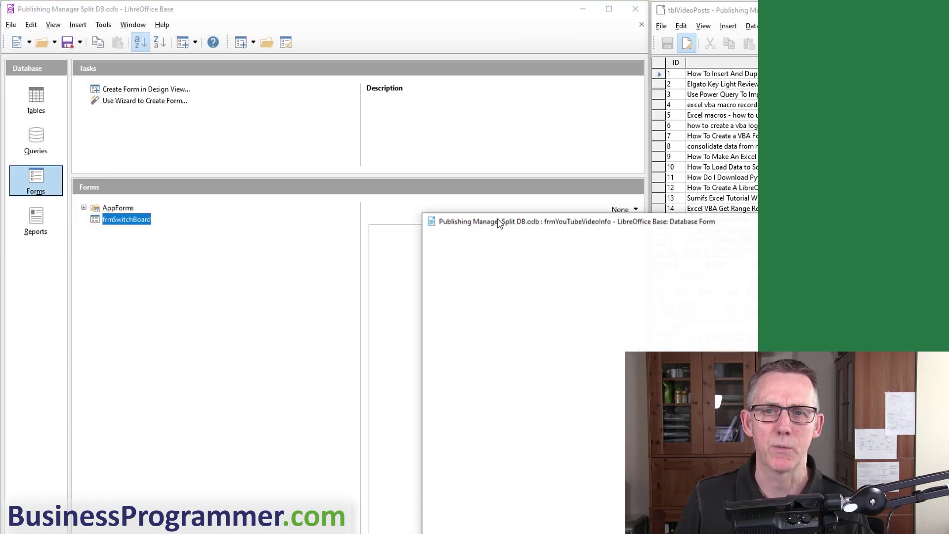
{"action": "left_click", "coordinate": [589, 360]}
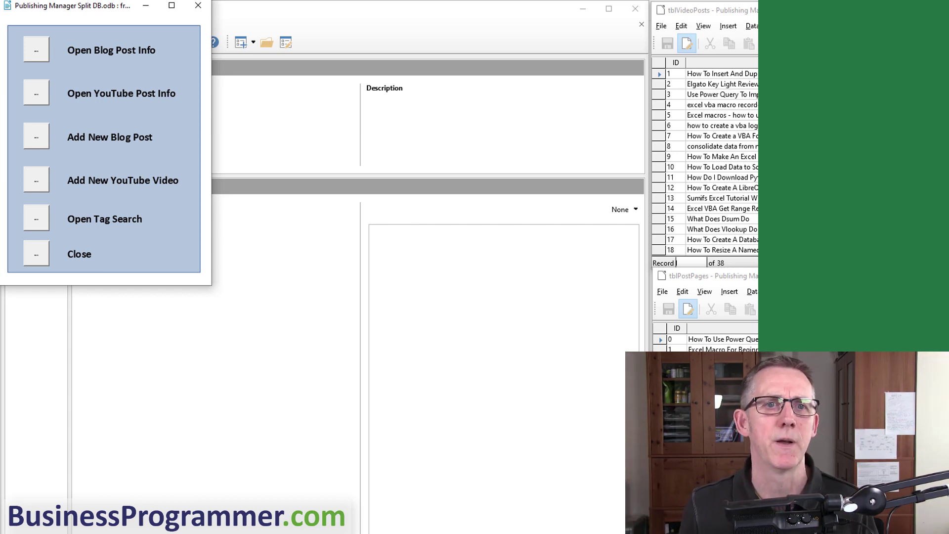
Preview and close the Add New Blog Post and Add New YouTube Video forms, then open Tag Search.
{"action": "left_click", "coordinate": [43, 141]}
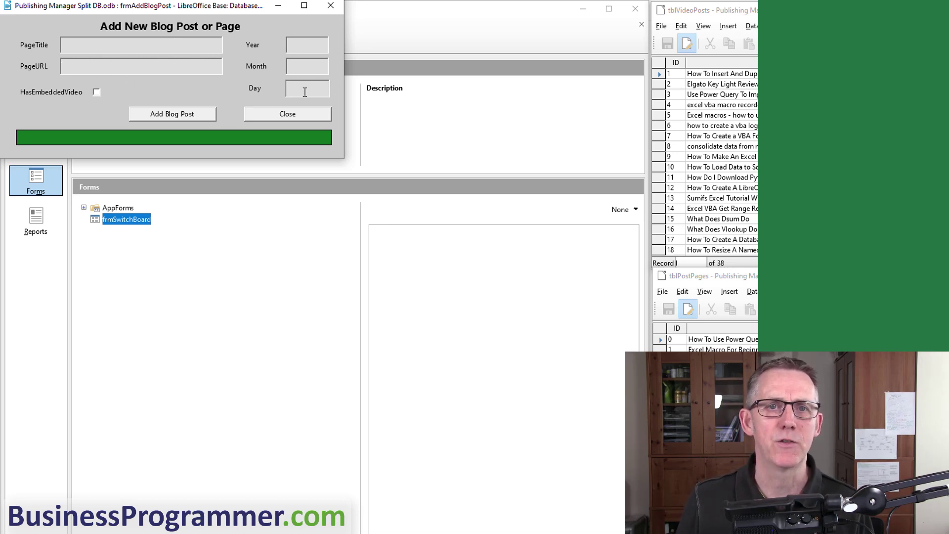
{"action": "left_click", "coordinate": [288, 115]}
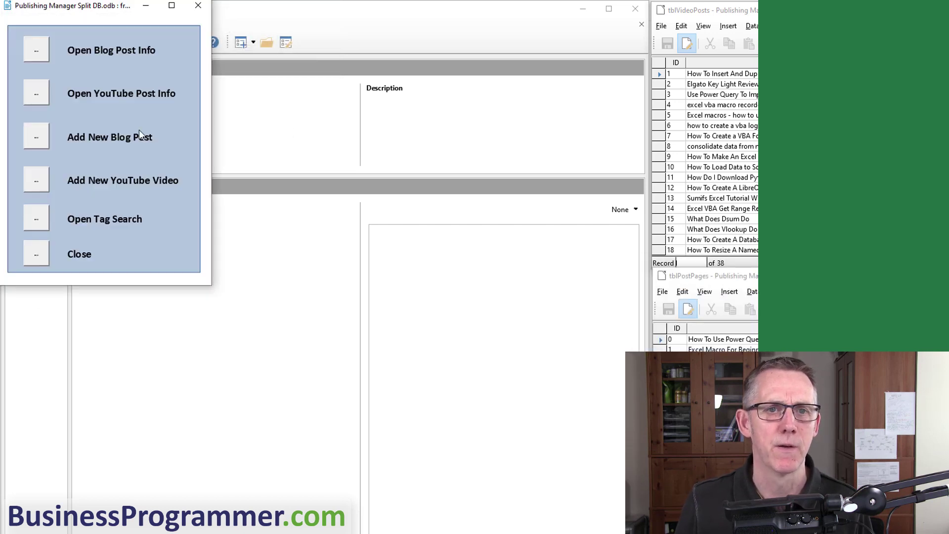
{"action": "left_click", "coordinate": [37, 182]}
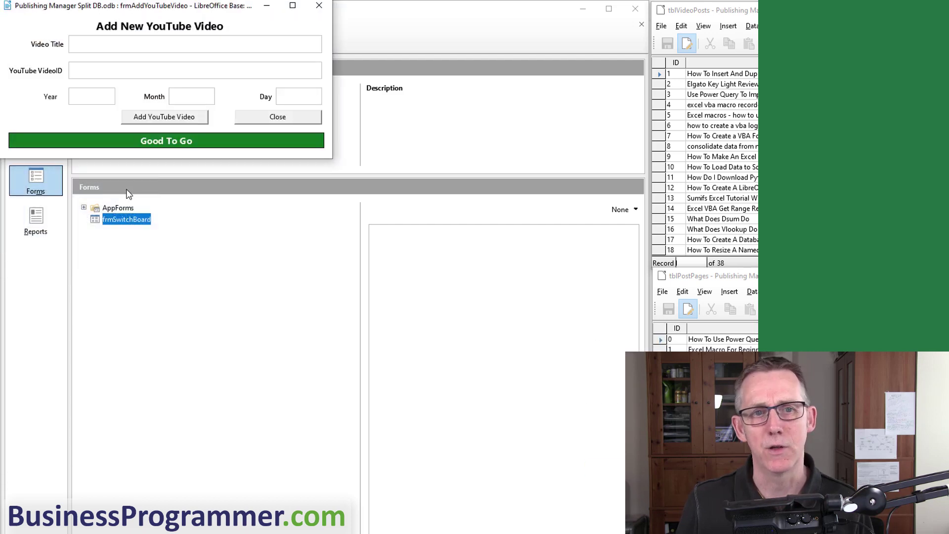
{"action": "left_click", "coordinate": [290, 119]}
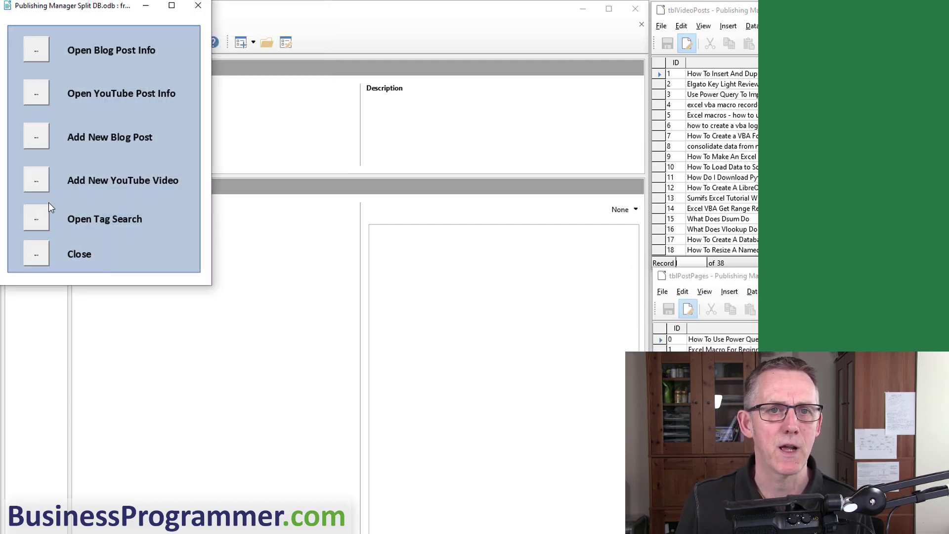
{"action": "left_click", "coordinate": [40, 221]}
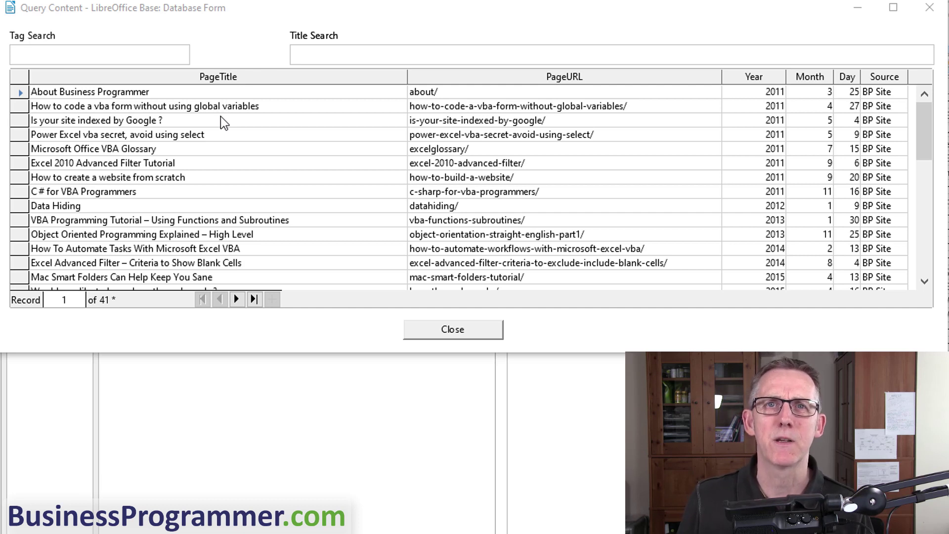
{"action": "left_click", "coordinate": [126, 52]}
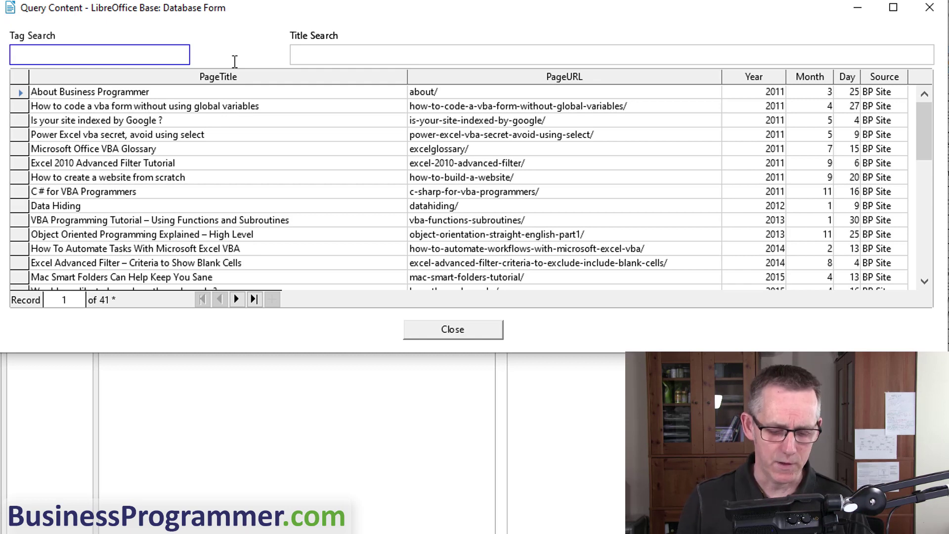
{"action": "type", "text": "genes"}
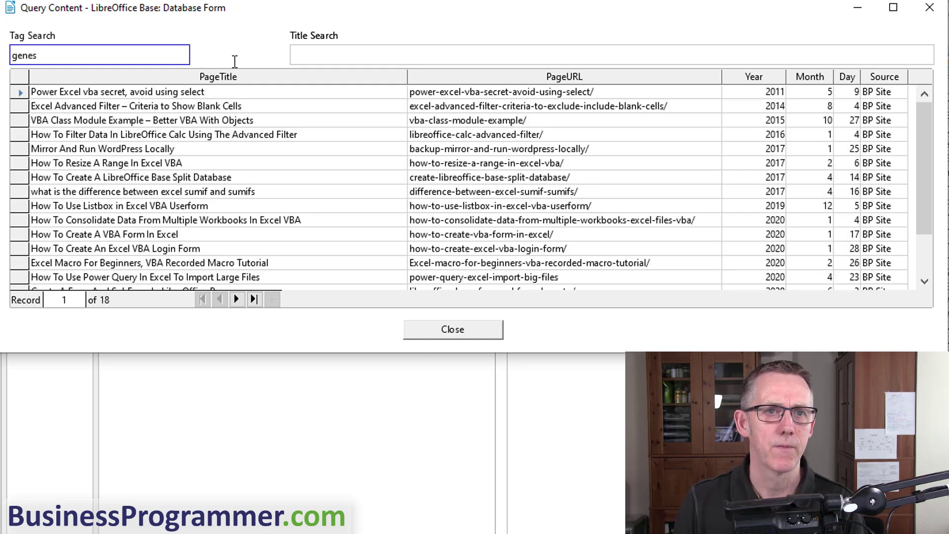
{"action": "type", "text": "is"}
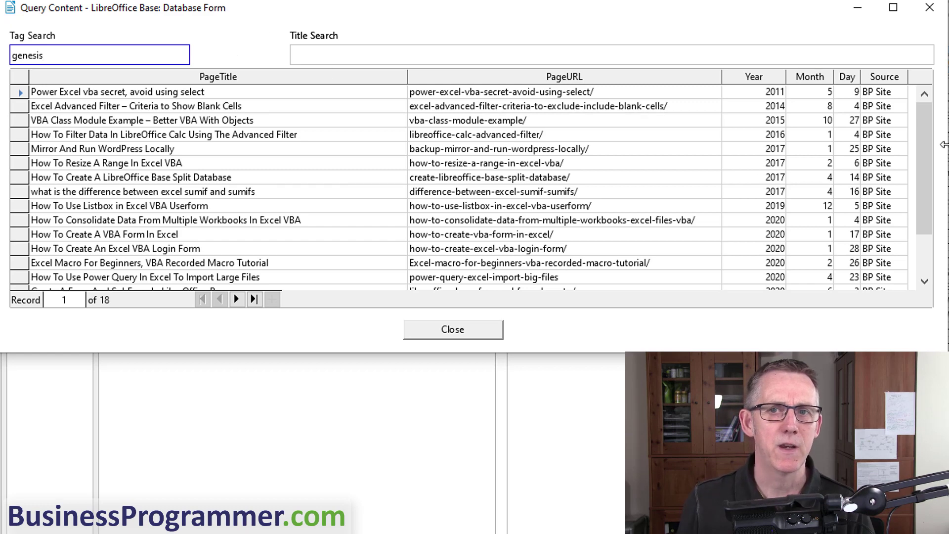
{"action": "left_click_drag", "start_coordinate": [926, 142], "coordinate": [893, 5]}
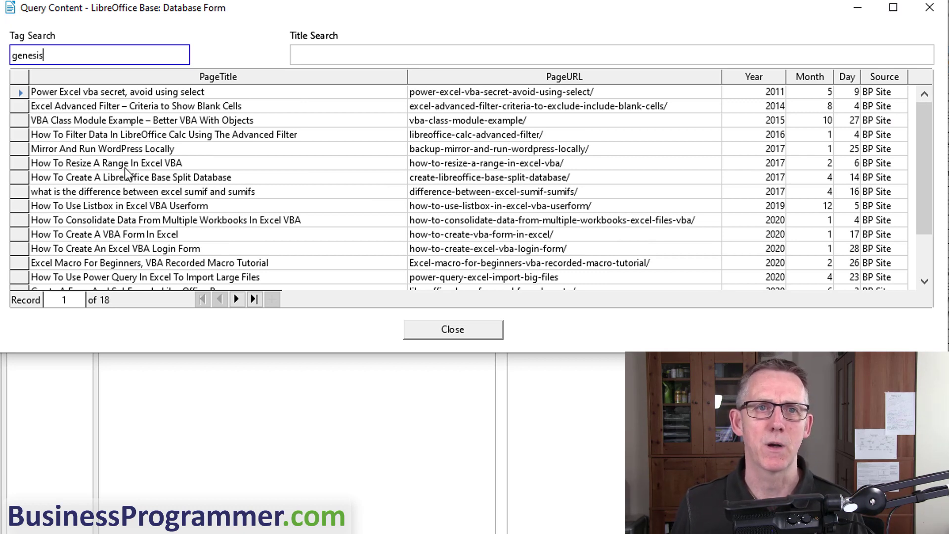
{"action": "left_click_drag", "start_coordinate": [79, 56], "coordinate": [12, 55]}
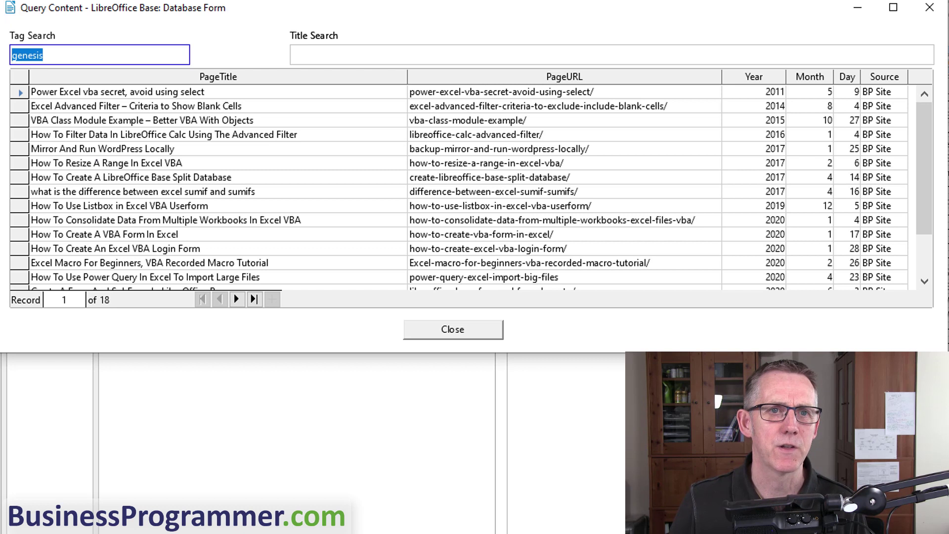
{"action": "type", "text": "vba"}
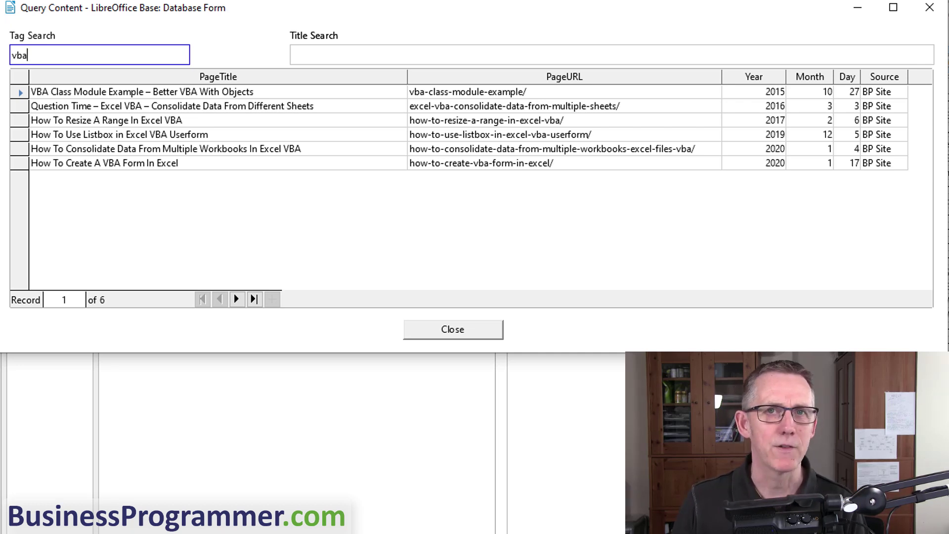
{"action": "key", "text": "BackSpace"}
{"action": "key", "text": "BackSpace"}
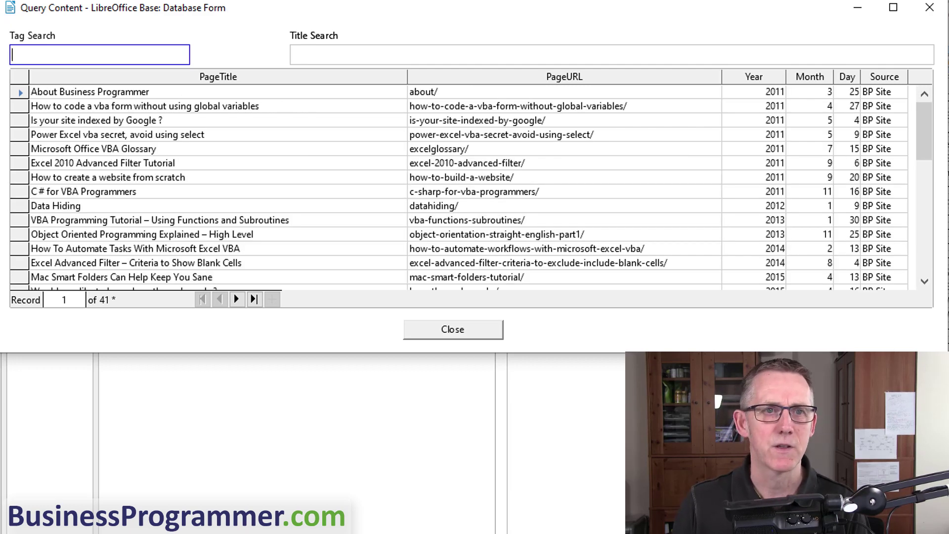
Search titles for 'vba' and browse the results, from 'How To Create a VBA Form In Excel' to record 28.
{"action": "left_click", "coordinate": [392, 57]}
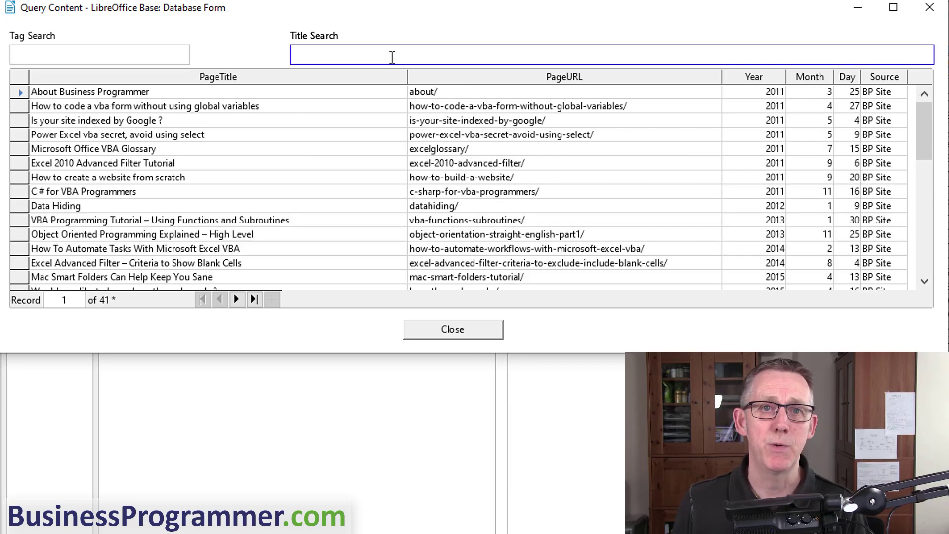
{"action": "type", "text": "vba"}
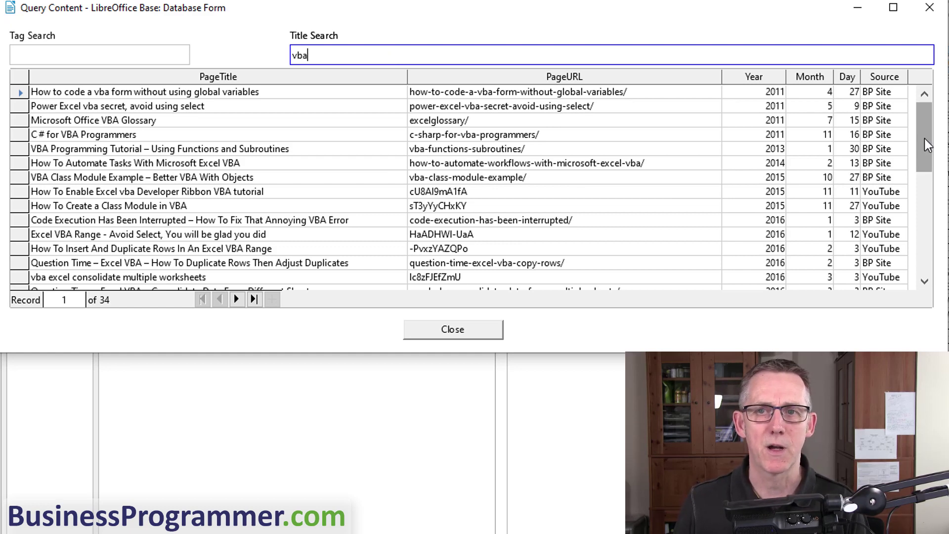
{"action": "left_click_drag", "start_coordinate": [927, 158], "coordinate": [941, 240]}
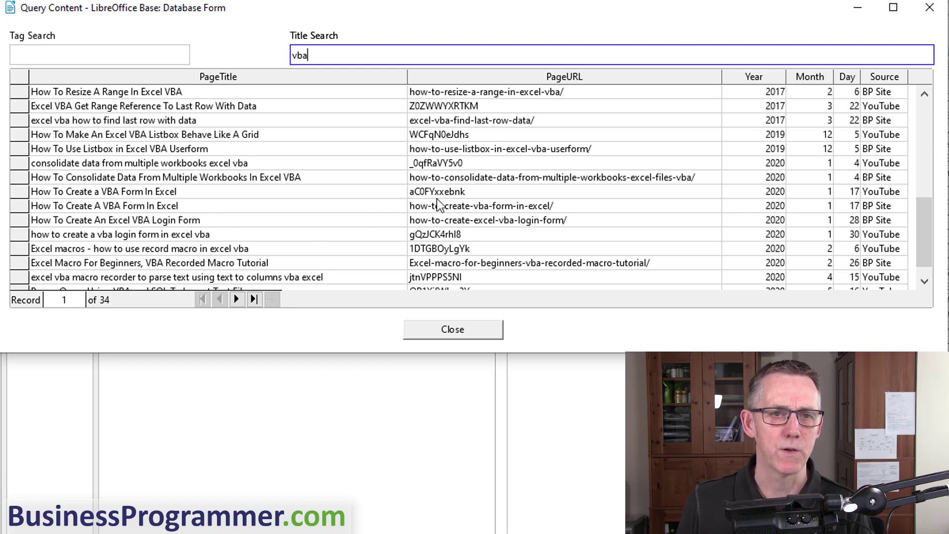
{"action": "left_click", "coordinate": [453, 194]}
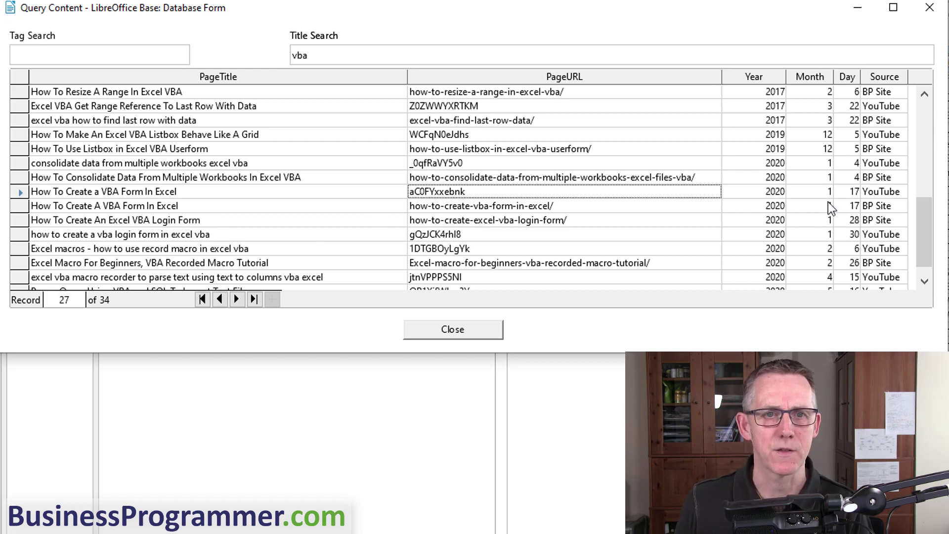
{"action": "left_click", "coordinate": [893, 192]}
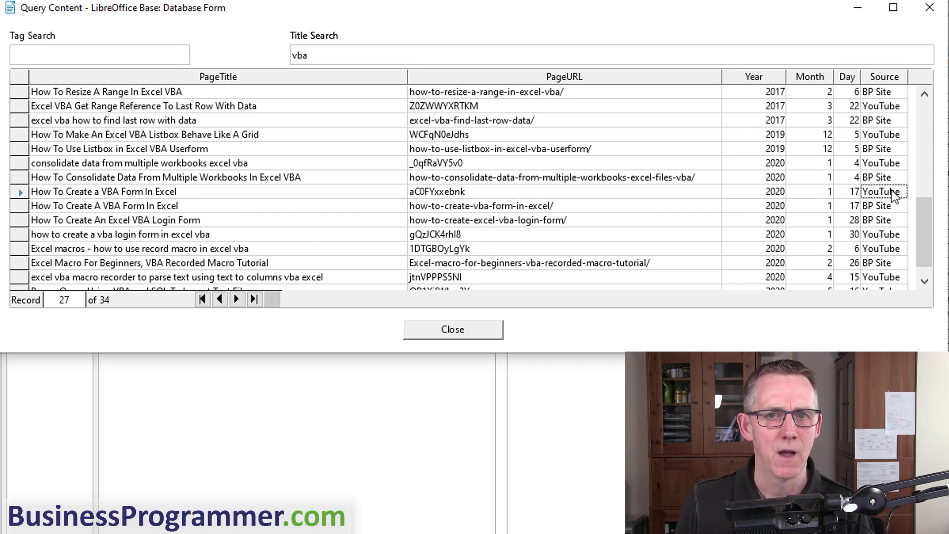
{"action": "left_click", "coordinate": [20, 192]}
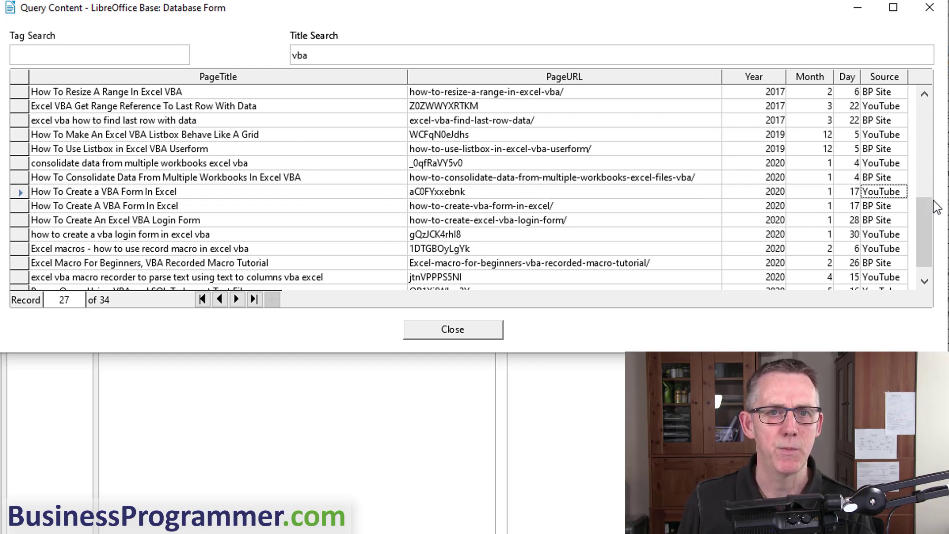
{"action": "left_click", "coordinate": [774, 195]}
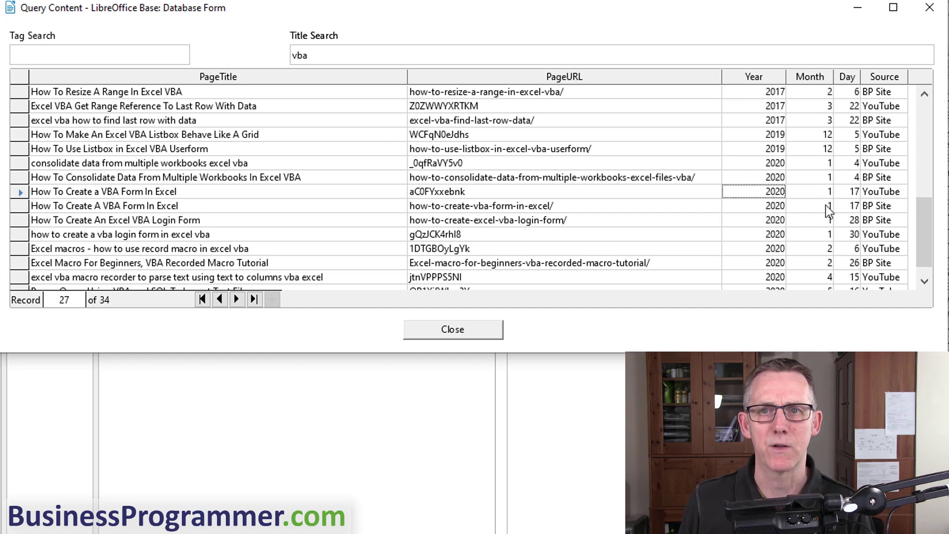
{"action": "left_click", "coordinate": [871, 210]}
{"action": "left_click", "coordinate": [189, 211]}
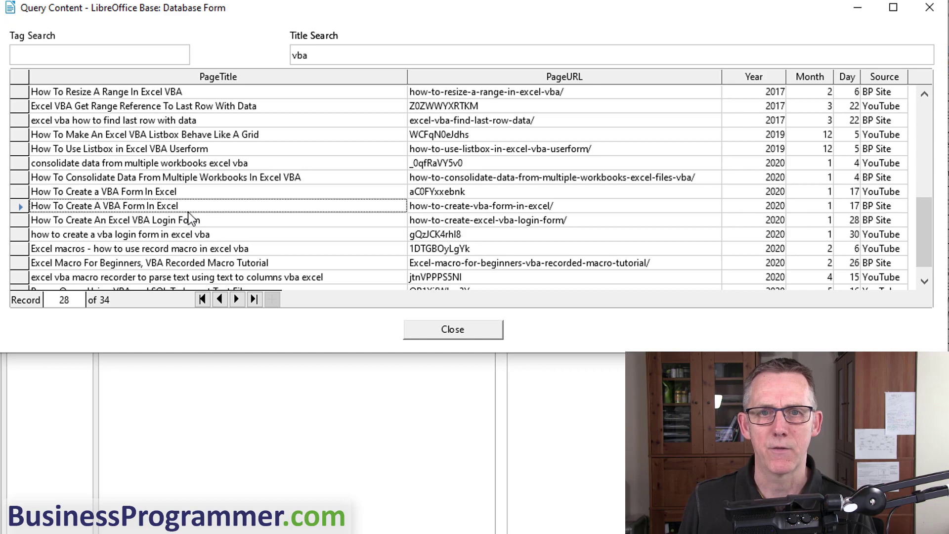
Retry the title search with wordpress, j, html, then web, and close the content search form.
{"action": "left_click", "coordinate": [337, 60]}
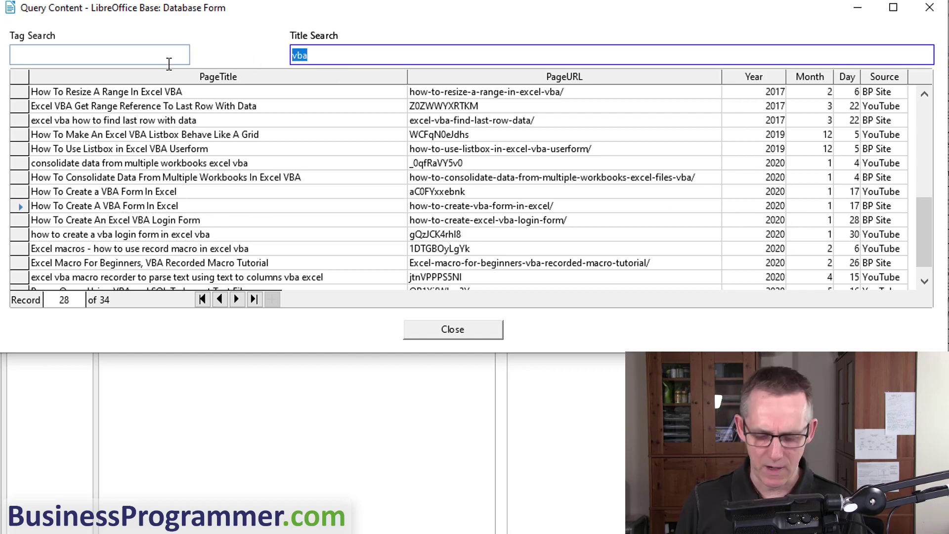
{"action": "type", "text": "wordpress"}
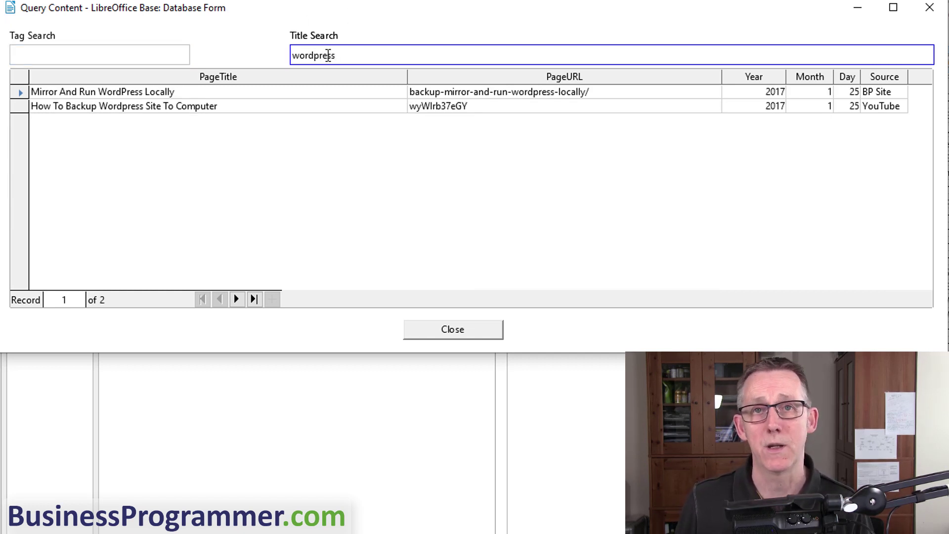
{"action": "key", "text": "BackSpace"}
{"action": "key", "text": "BackSpace"}
{"action": "key", "text": "BackSpace"}
{"action": "key", "text": "BackSpace"}
{"action": "key", "text": "BackSpace"}
{"action": "key", "text": "BackSpace"}
{"action": "key", "text": "BackSpace"}
{"action": "key", "text": "BackSpace"}
{"action": "key", "text": "BackSpace"}
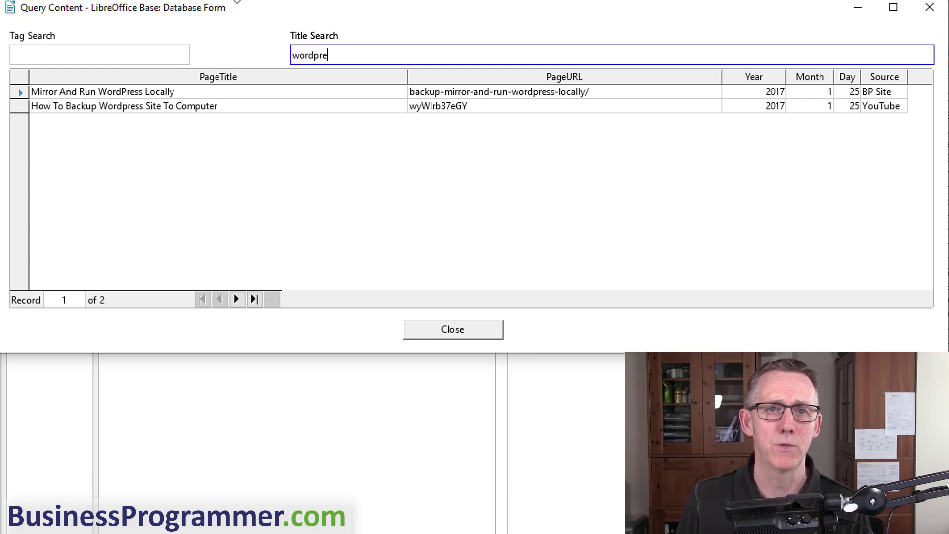
{"action": "type", "text": "j"}
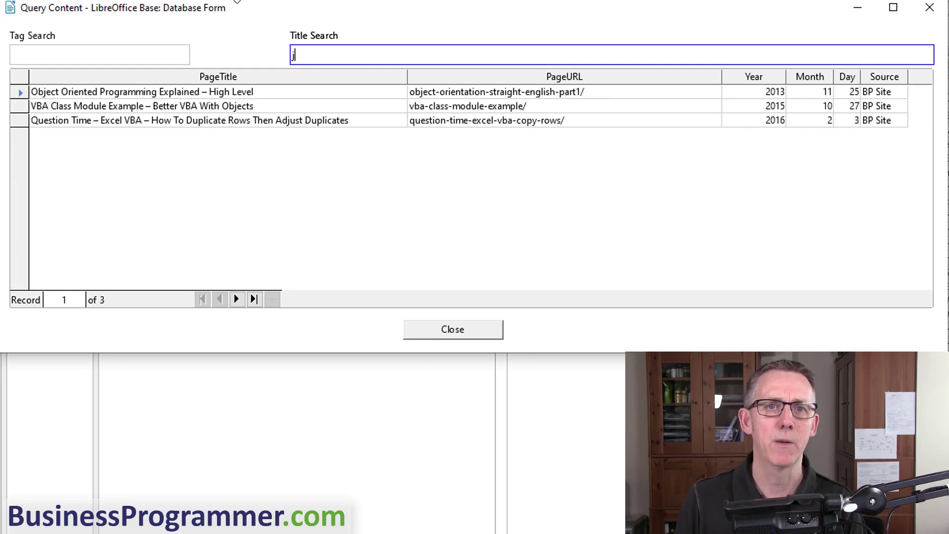
{"action": "key", "text": "BackSpace"}
{"action": "type", "text": "html"}
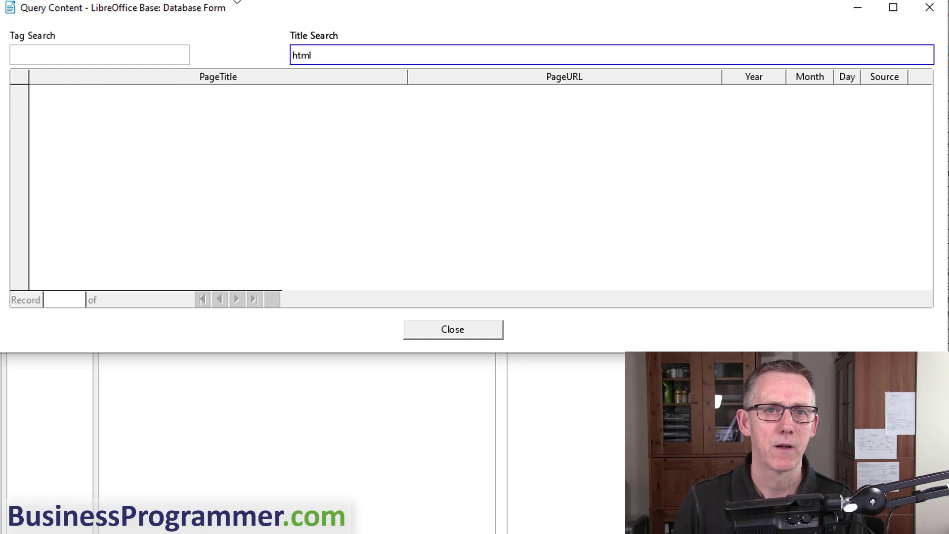
{"action": "key", "text": "BackSpace"}
{"action": "key", "text": "BackSpace"}
{"action": "key", "text": "BackSpace"}
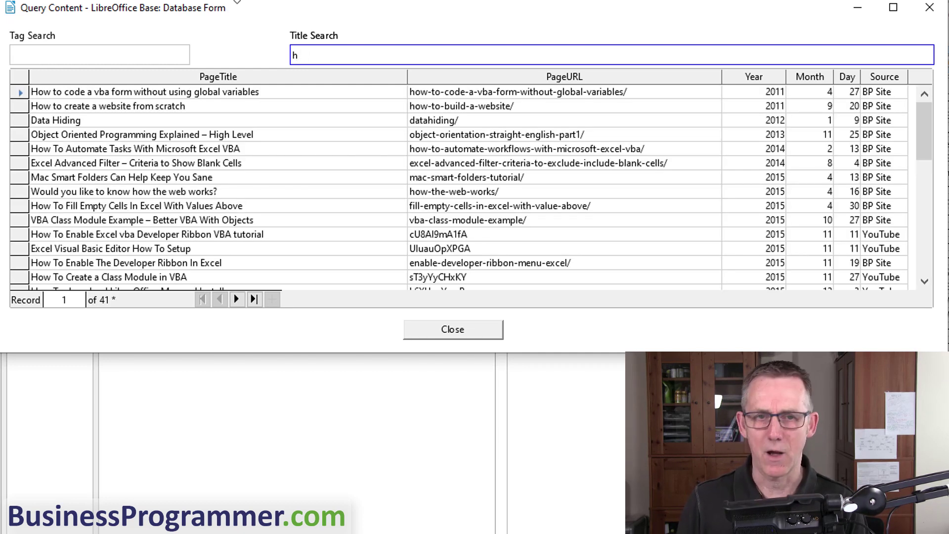
{"action": "key", "text": "BackSpace"}
{"action": "type", "text": "web"}
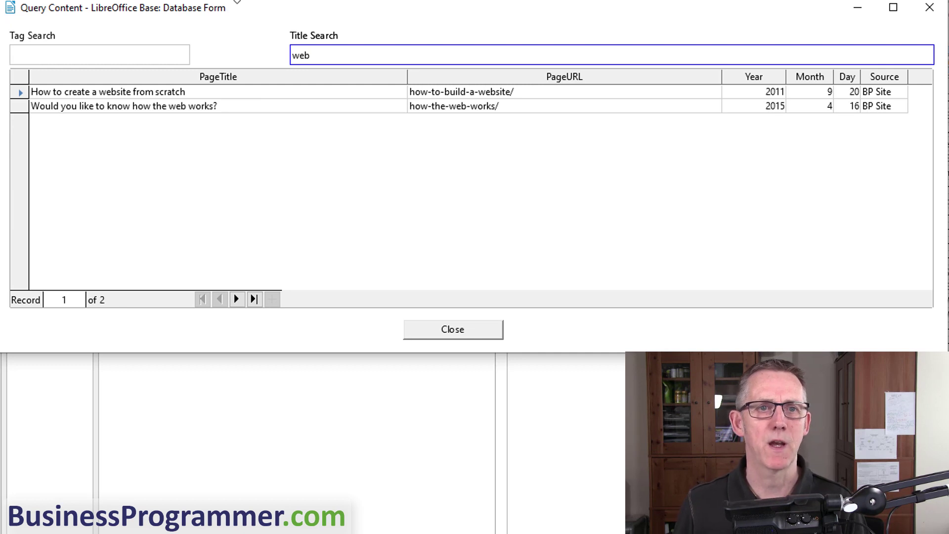
{"action": "left_click", "coordinate": [460, 334]}
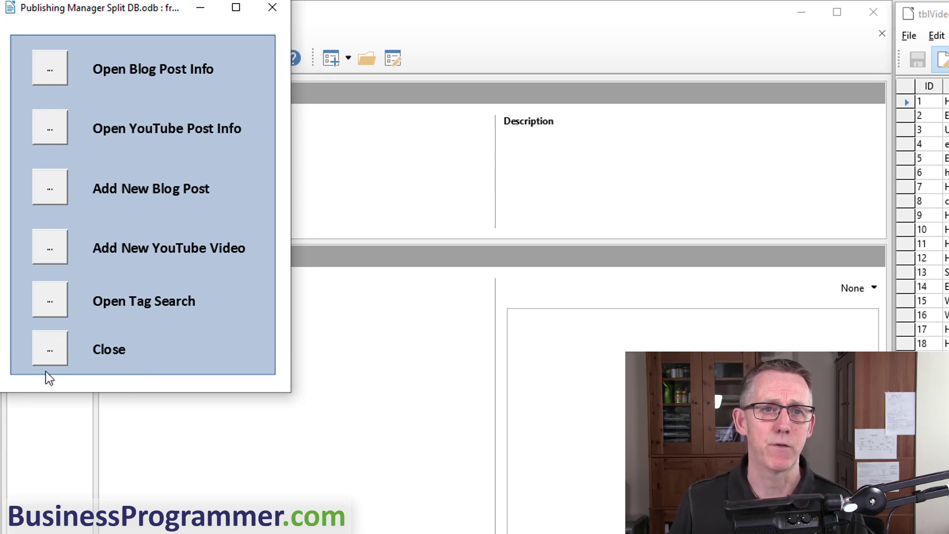
Close the Publishing Manager switchboard to return to the forms list.
{"action": "left_click", "coordinate": [48, 354]}
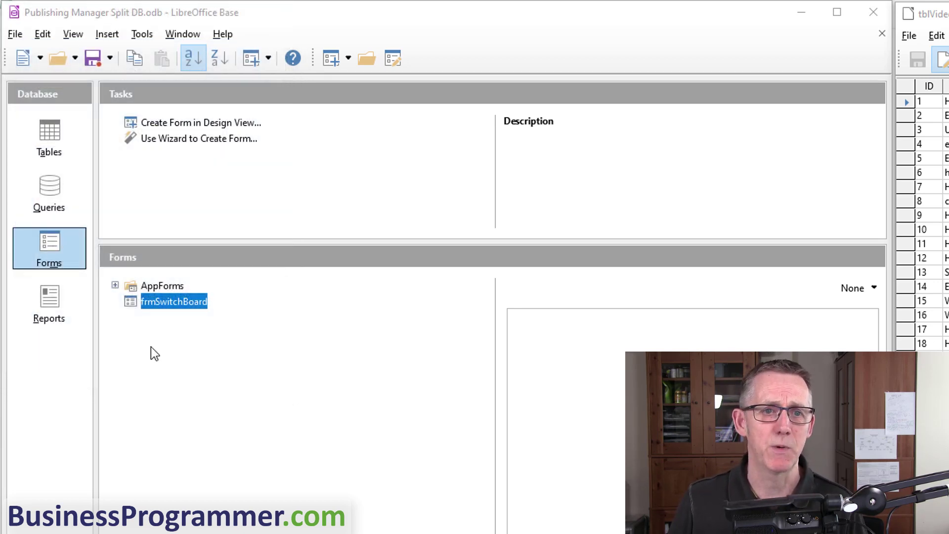
Show the database tables, view the tblMapBlogTag data, then close it.
{"action": "left_click", "coordinate": [50, 138]}
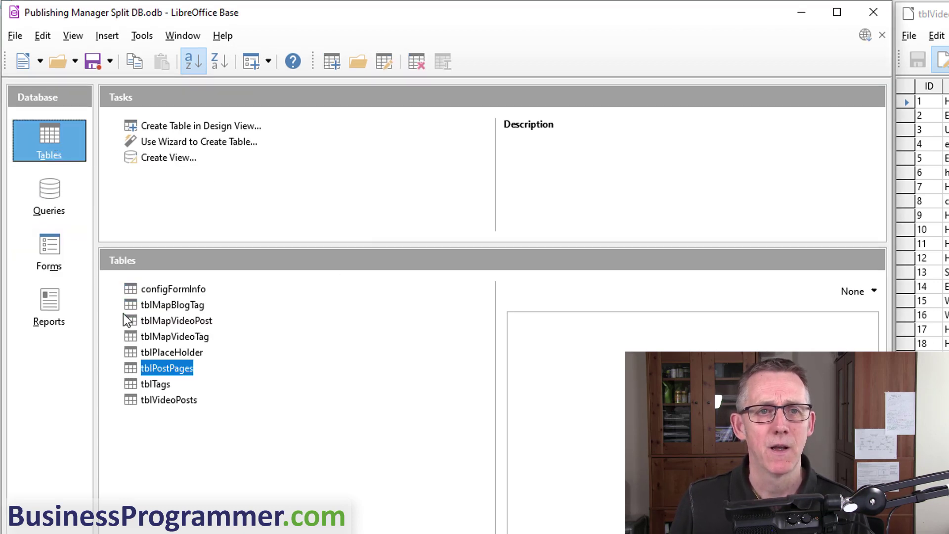
{"action": "left_click", "coordinate": [161, 293]}
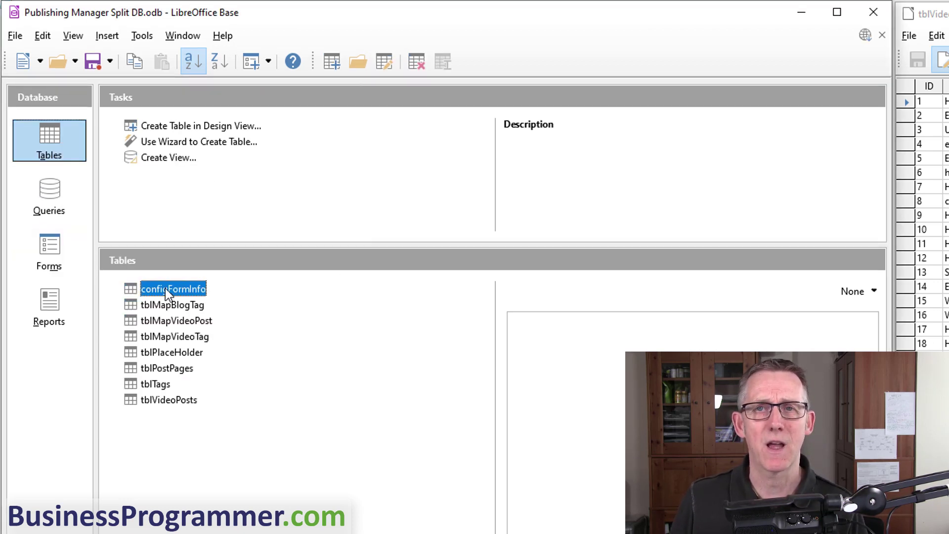
{"action": "left_click", "coordinate": [165, 306]}
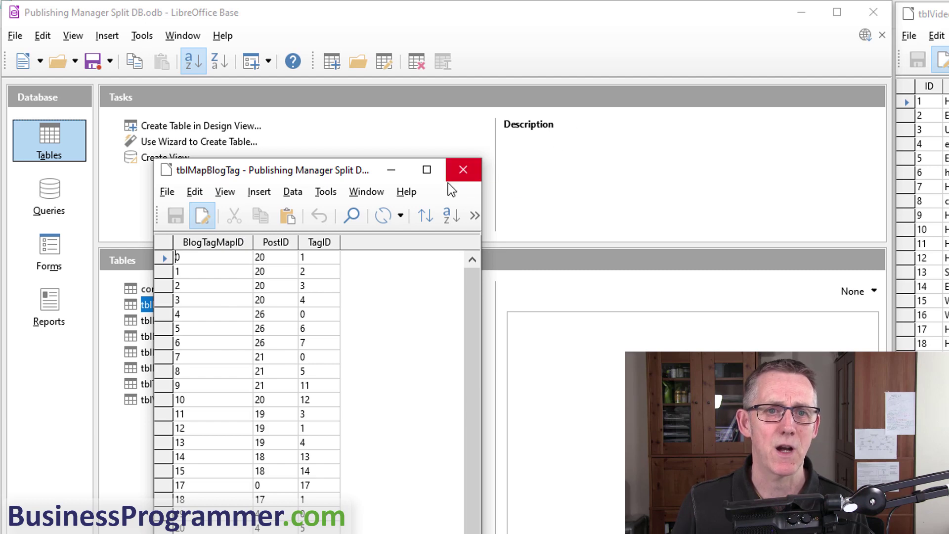
{"action": "left_click", "coordinate": [464, 169]}
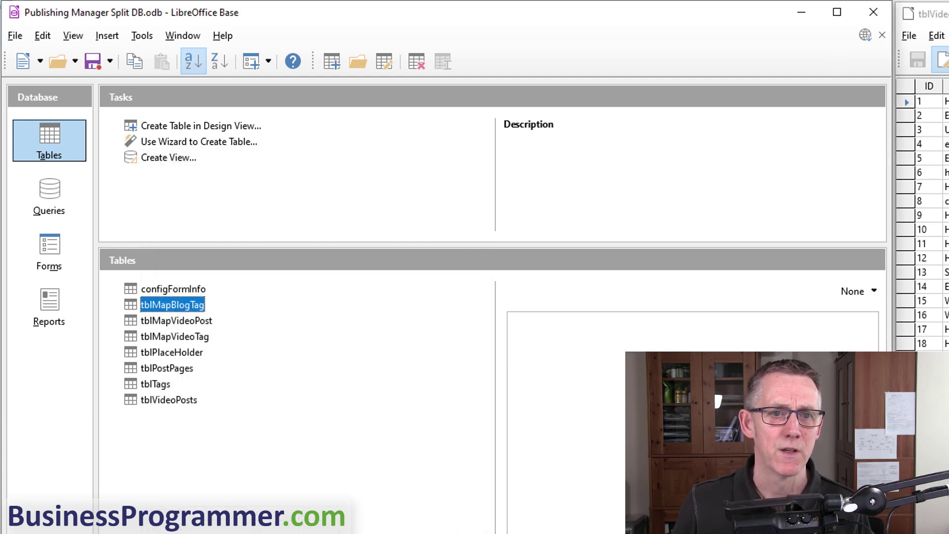
Widen the tblVideoPosts and tblPostPages views and autofit their VideoID and PageURL columns.
{"action": "left_click_drag", "start_coordinate": [894, 162], "coordinate": [683, 154]}
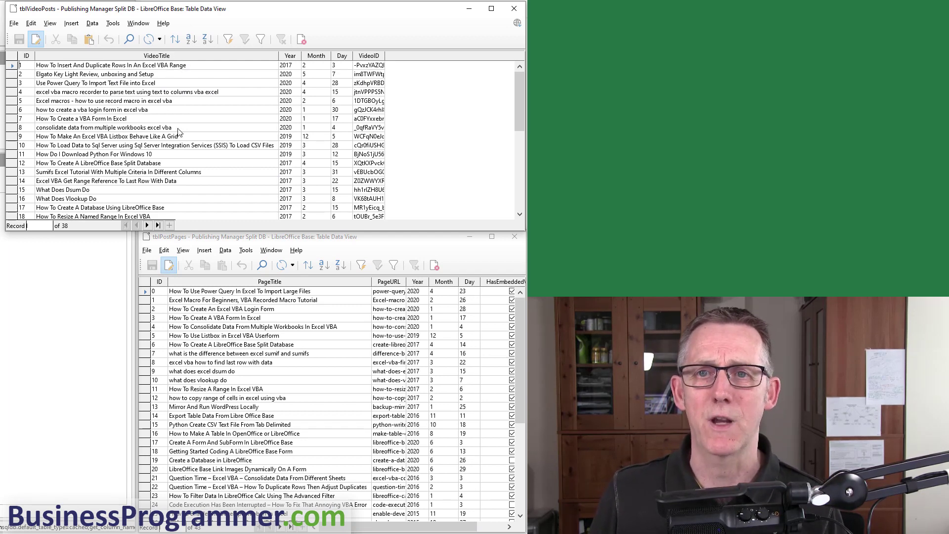
{"action": "double_click", "coordinate": [384, 56]}
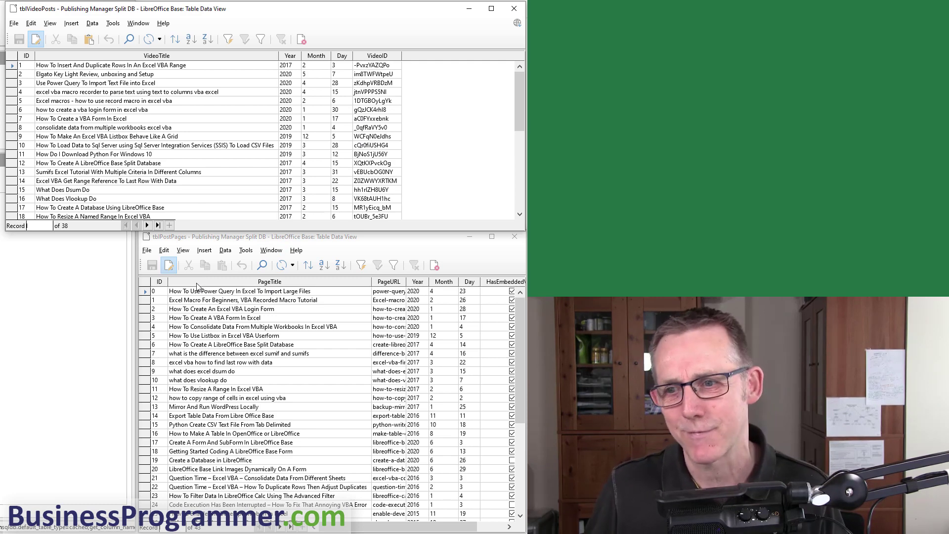
{"action": "left_click", "coordinate": [424, 252]}
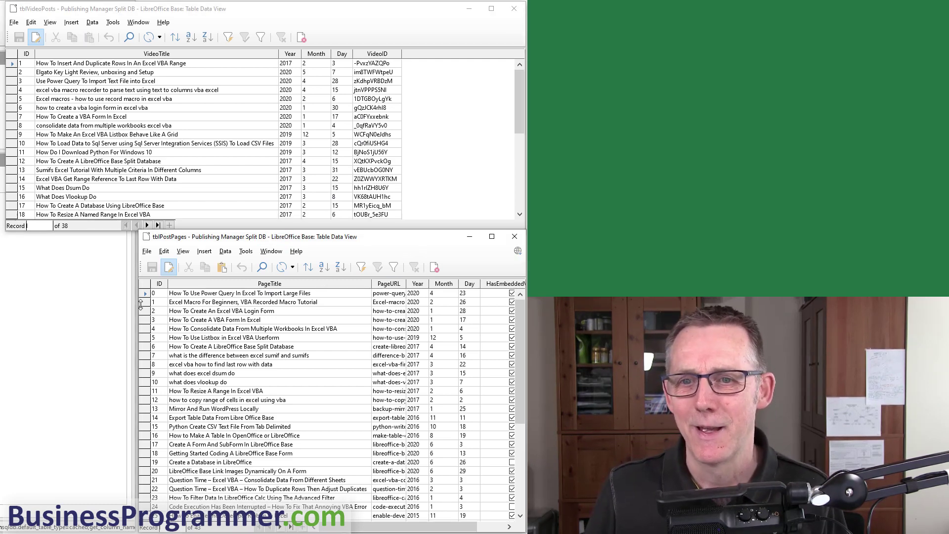
{"action": "left_click_drag", "start_coordinate": [137, 304], "coordinate": [2, 312]}
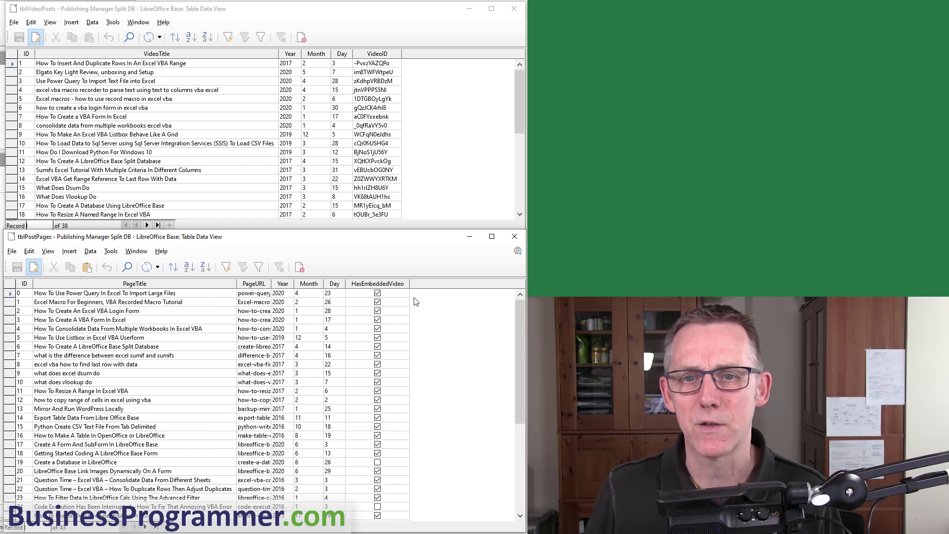
{"action": "double_click", "coordinate": [271, 280]}
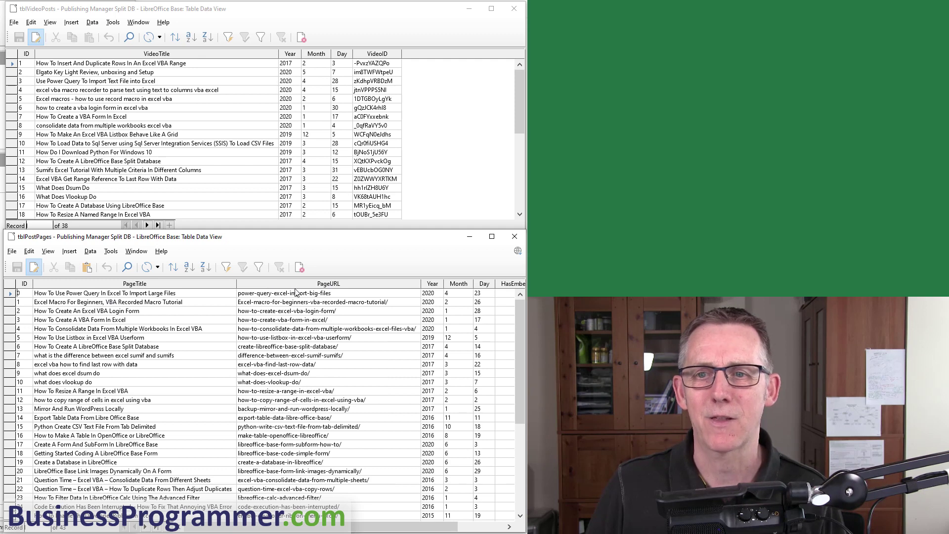